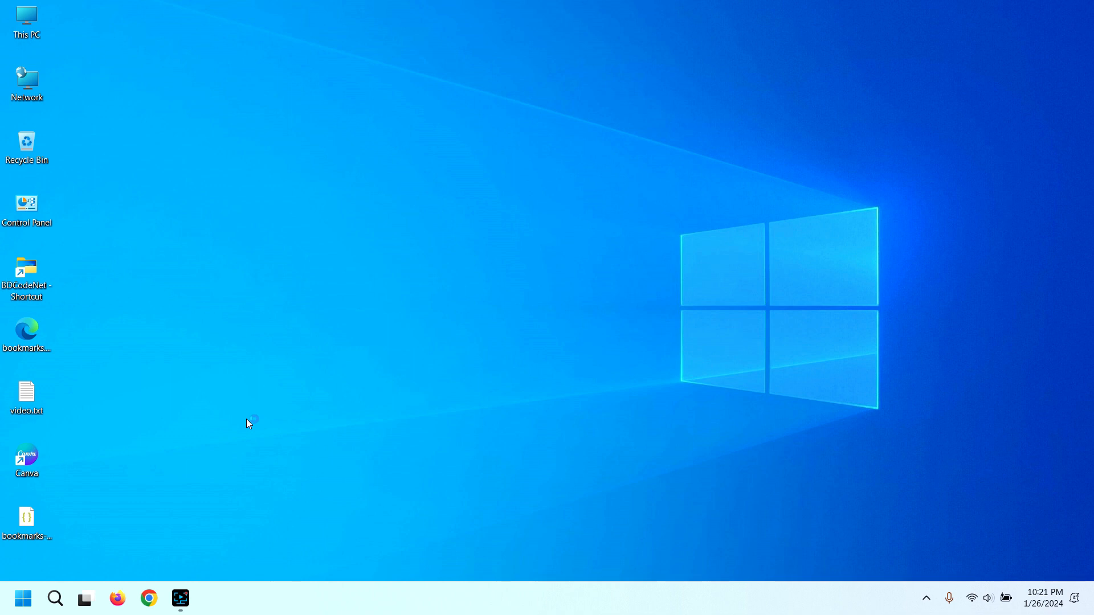
# Open Firefox and look through the bookmarks stored in the toolbar's Bookmark folder.
pyautogui.click(119, 600)
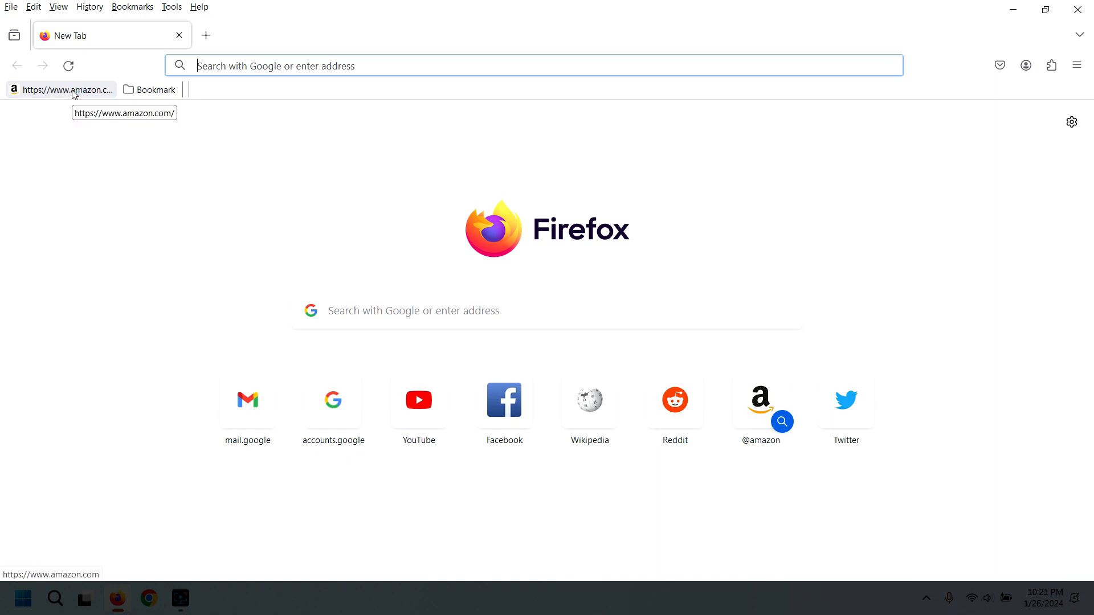
pyautogui.click(153, 90)
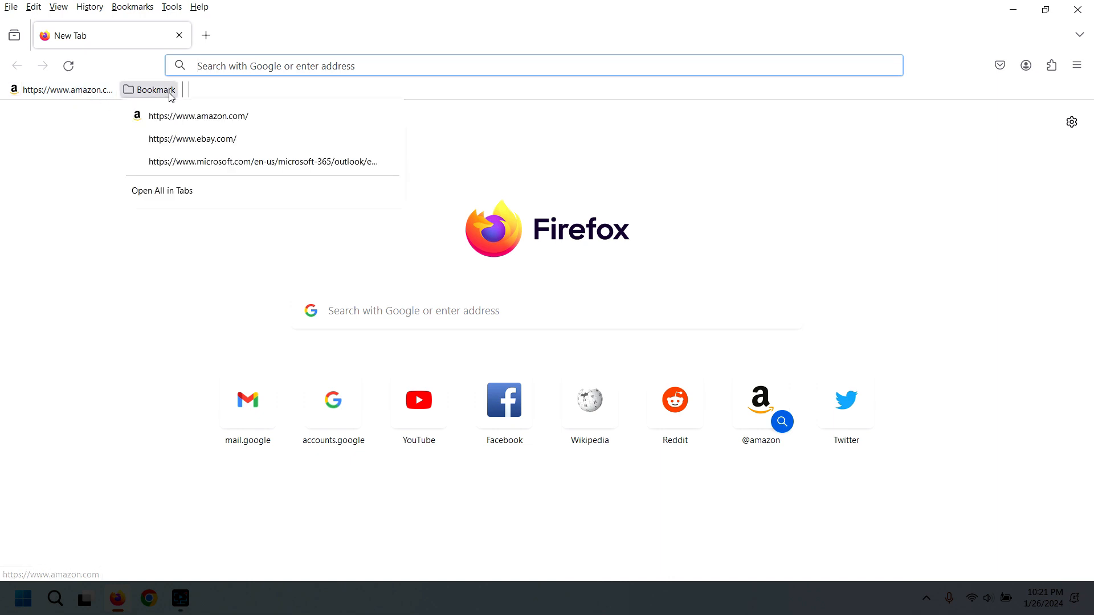
pyautogui.click(230, 251)
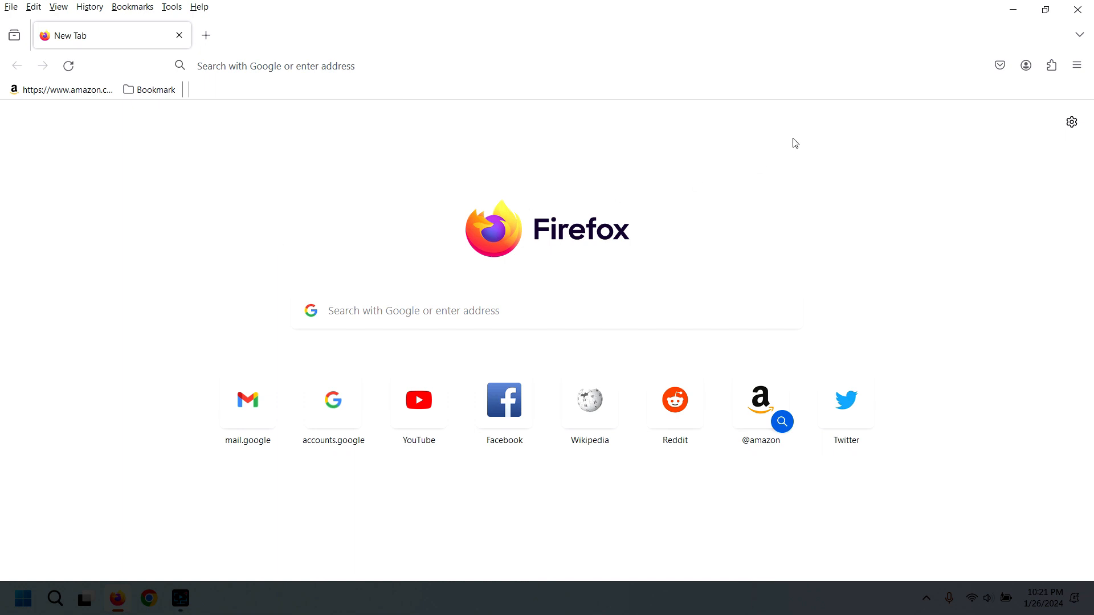
# Open the bookmark library for managing the saved bookmarks.
pyautogui.click(1077, 73)
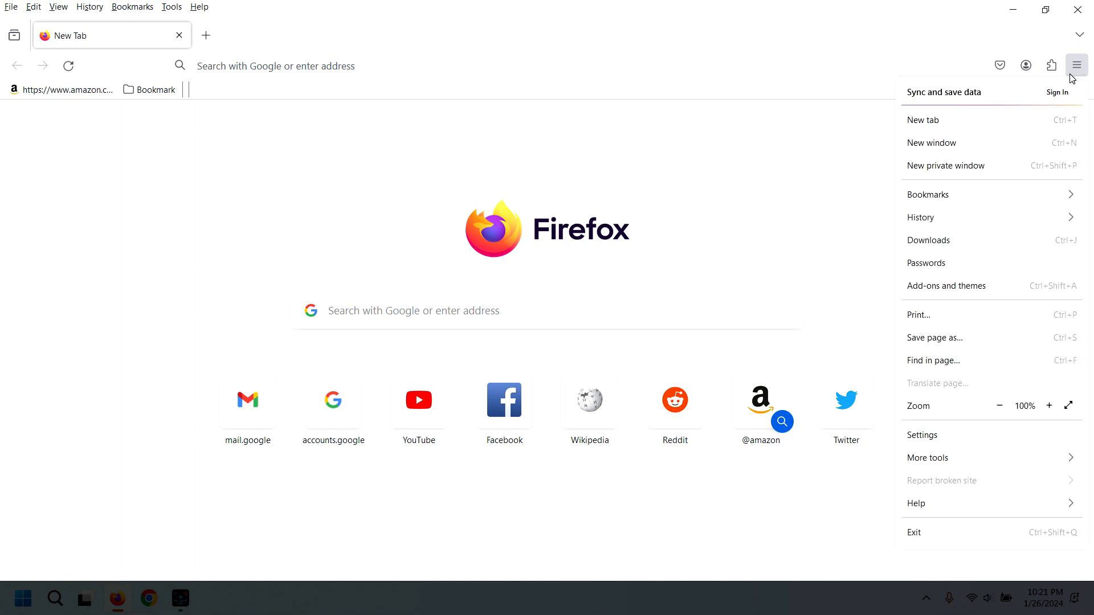
pyautogui.click(937, 196)
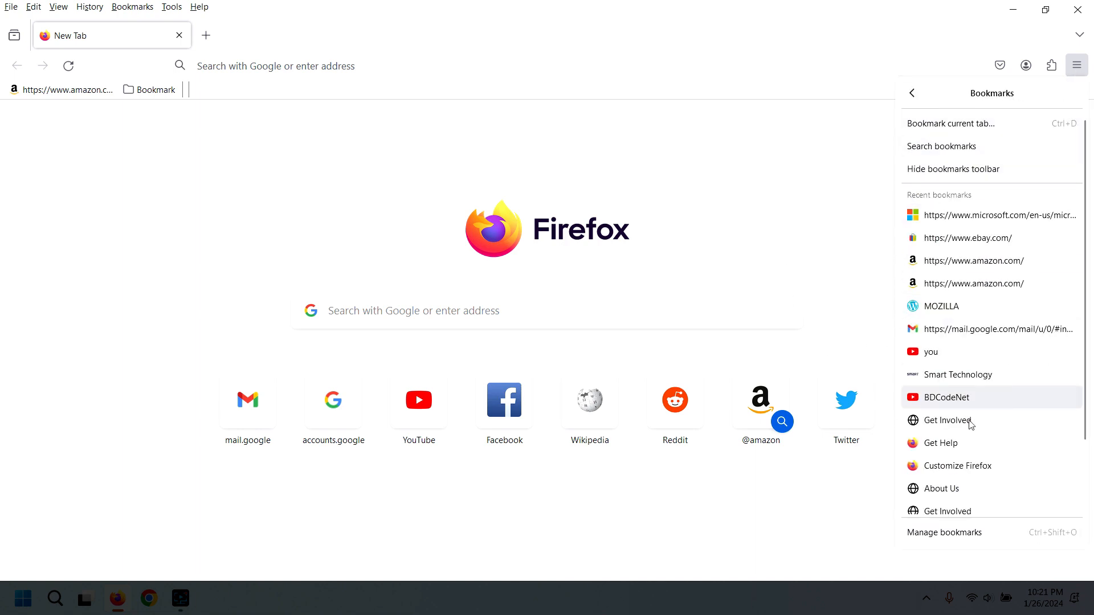
pyautogui.click(975, 534)
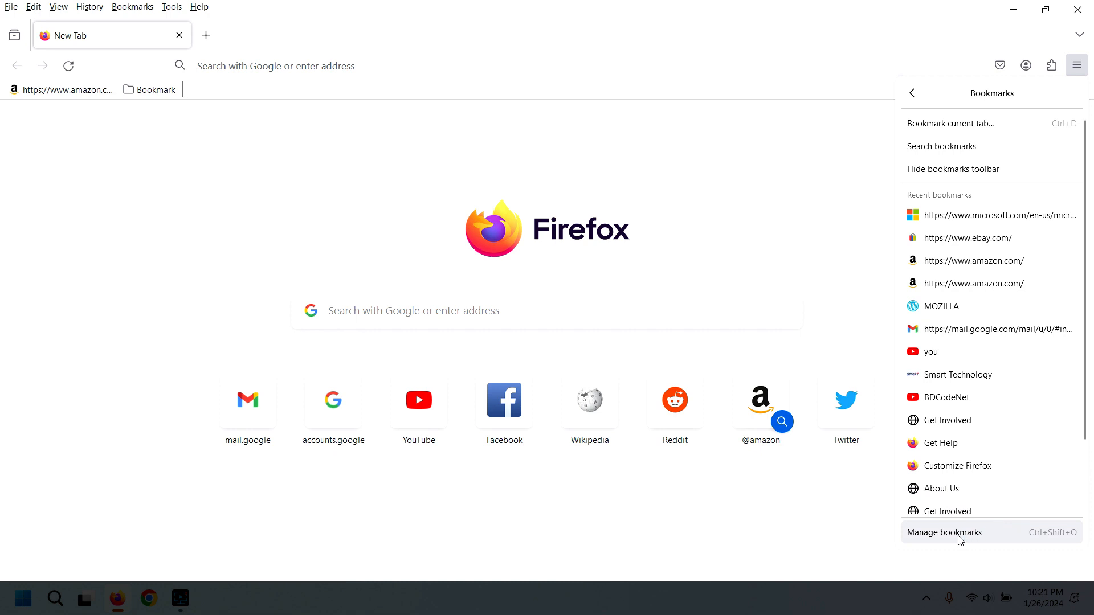
pyautogui.click(960, 534)
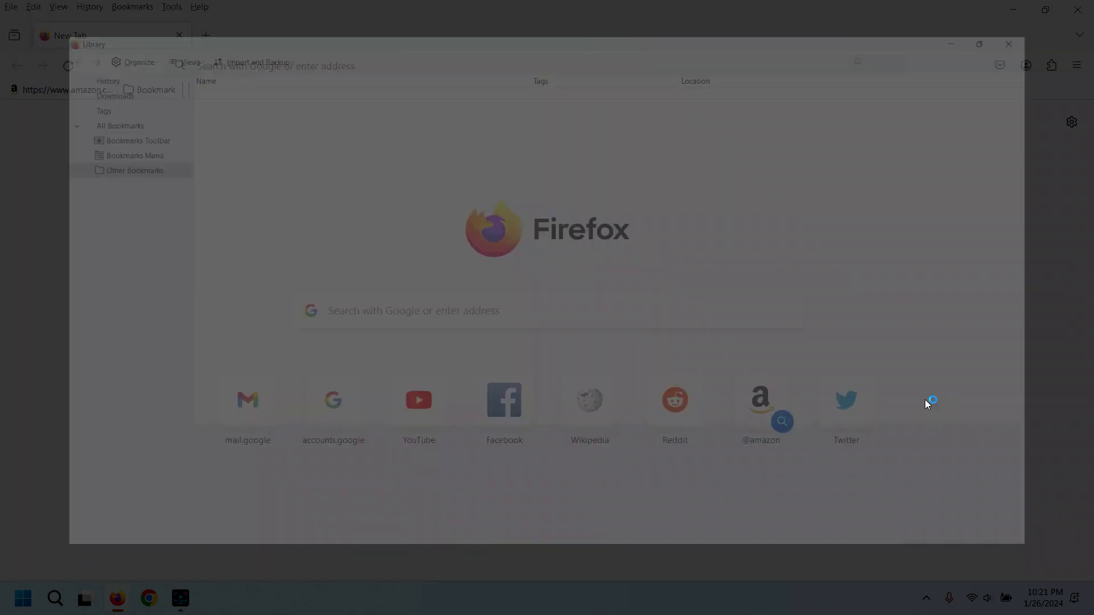
# Back up the bookmarks to the Desktop as FIREFOX.json.
pyautogui.click(230, 28)
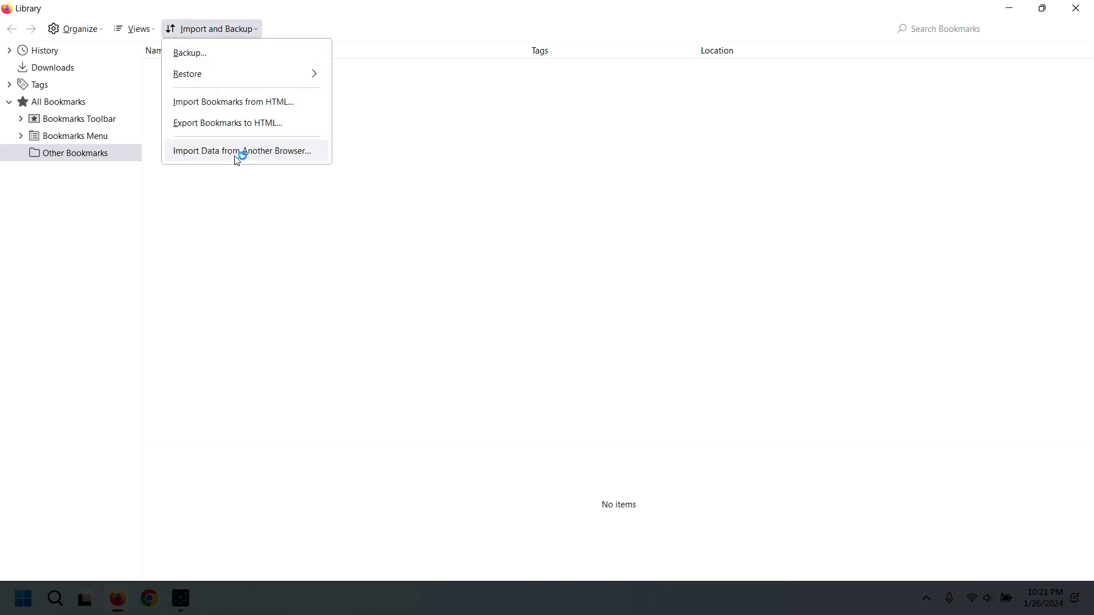
pyautogui.click(185, 57)
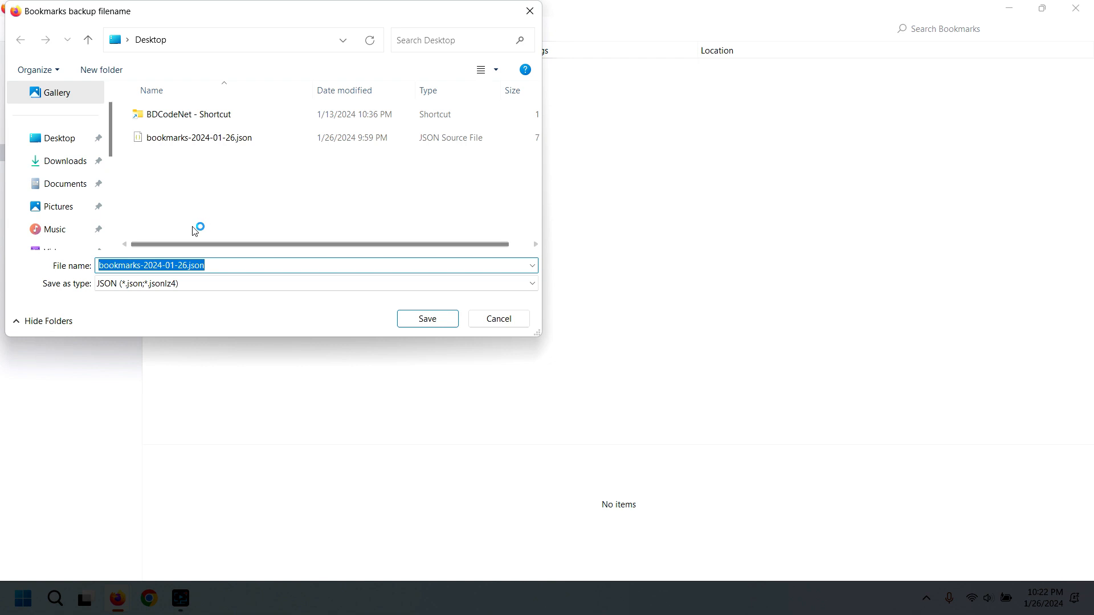
pyautogui.moveTo(188, 265); pyautogui.dragTo(98, 244)
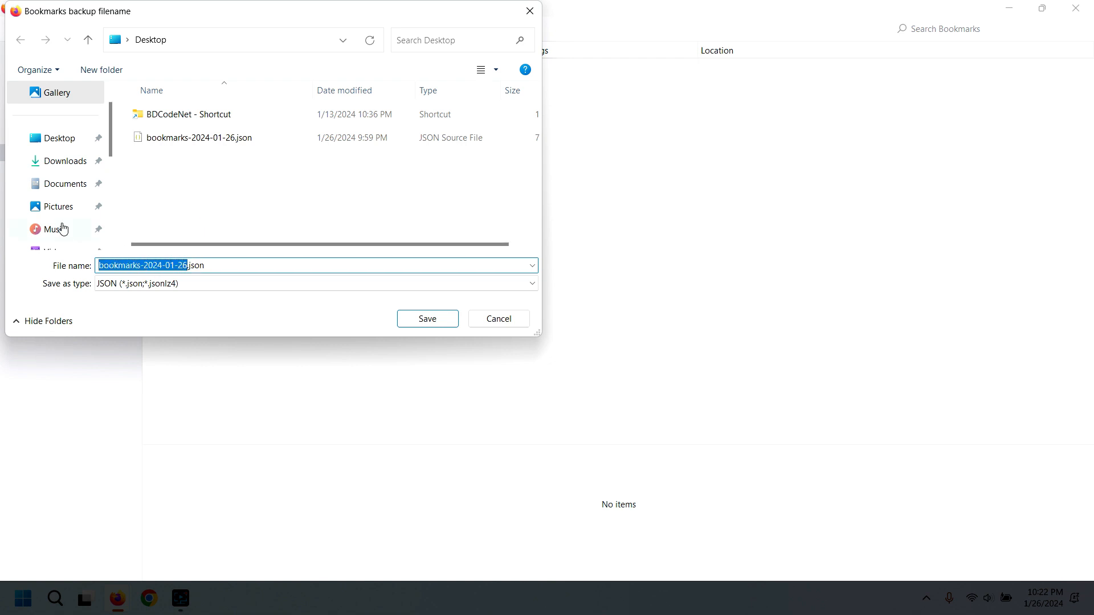
pyautogui.write('FIREFOX')
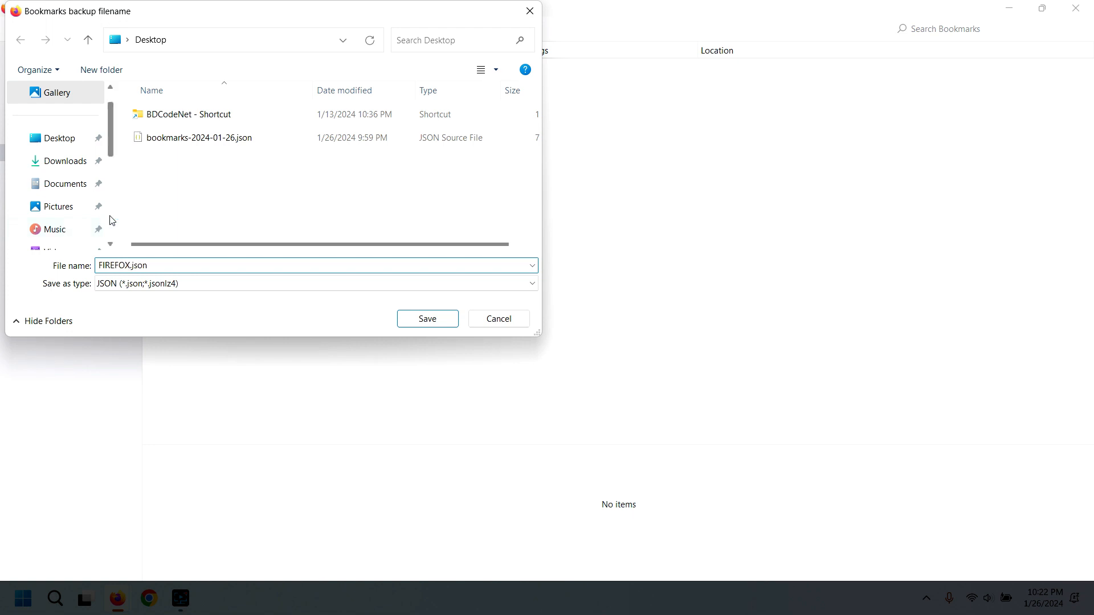
pyautogui.click(427, 319)
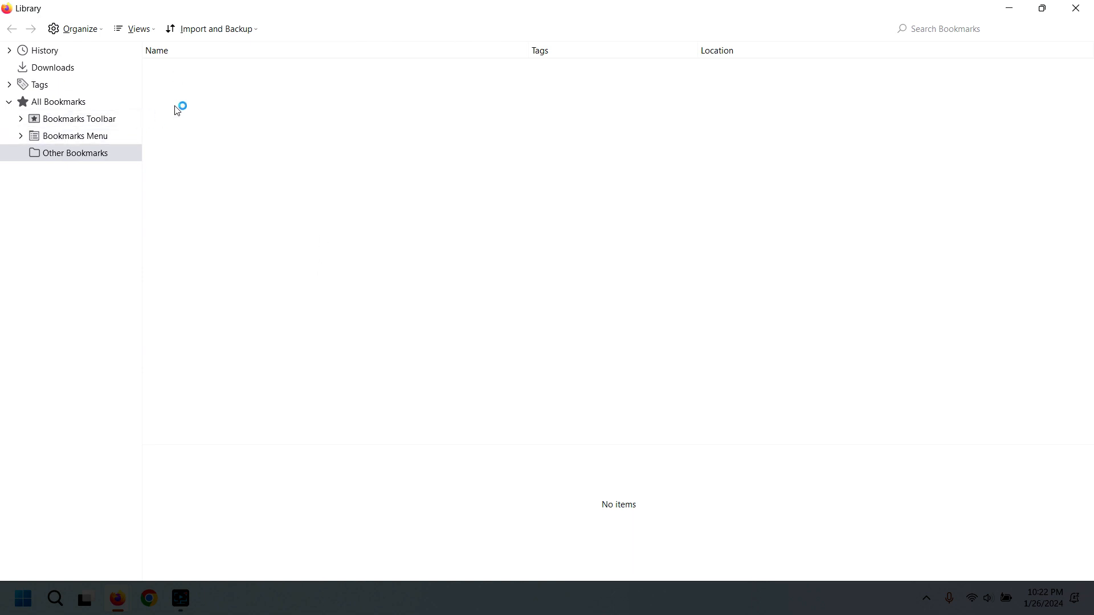
# Export the bookmarks as an HTML file named FIREFOX_BOOKMARKS.html on the Desktop and close the library.
pyautogui.click(220, 29)
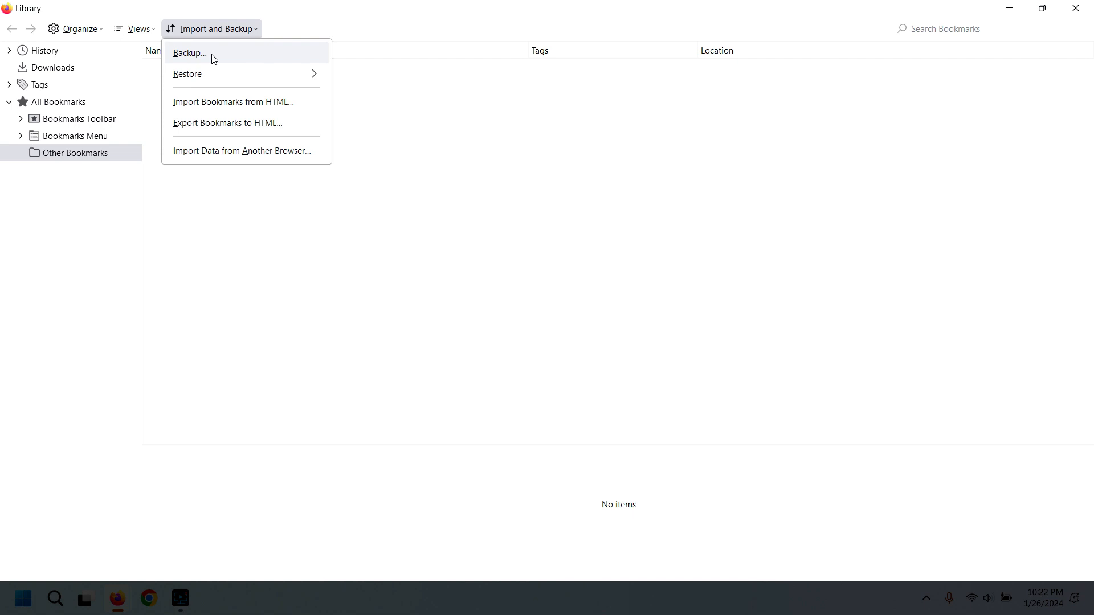
pyautogui.click(233, 132)
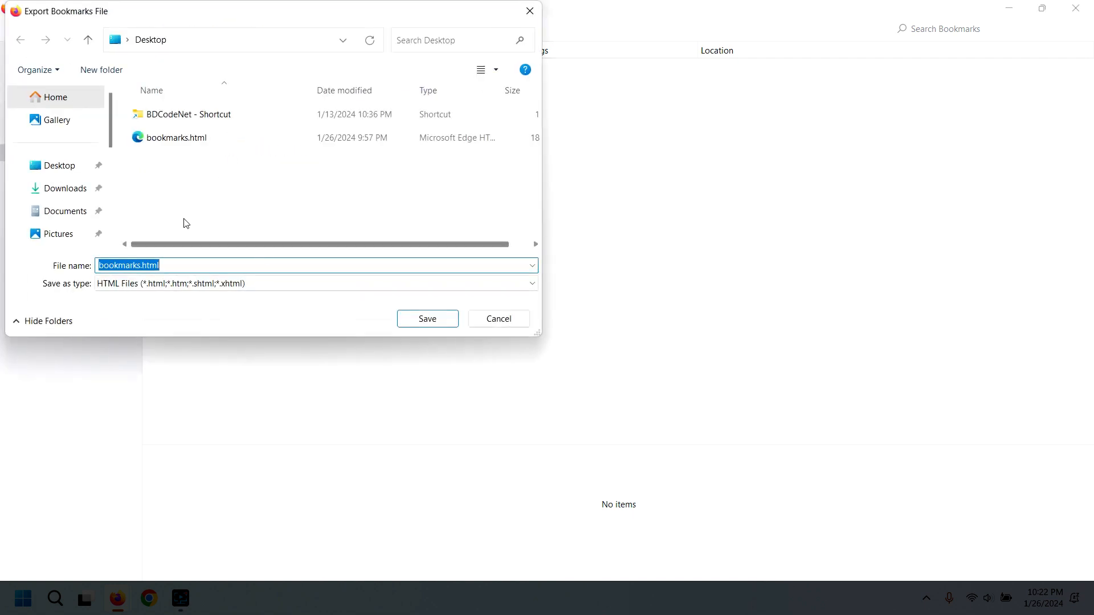
pyautogui.moveTo(140, 266); pyautogui.dragTo(98, 265)
pyautogui.write('FIREFOX')
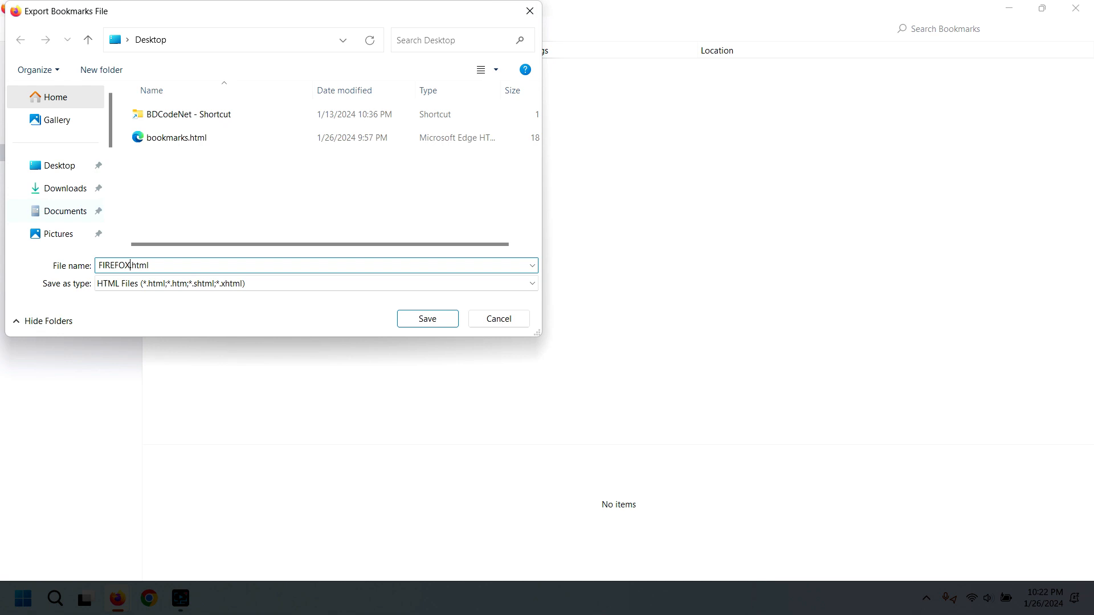
pyautogui.write('_BOOKMA')
pyautogui.write('RKS')
pyautogui.press('Return')
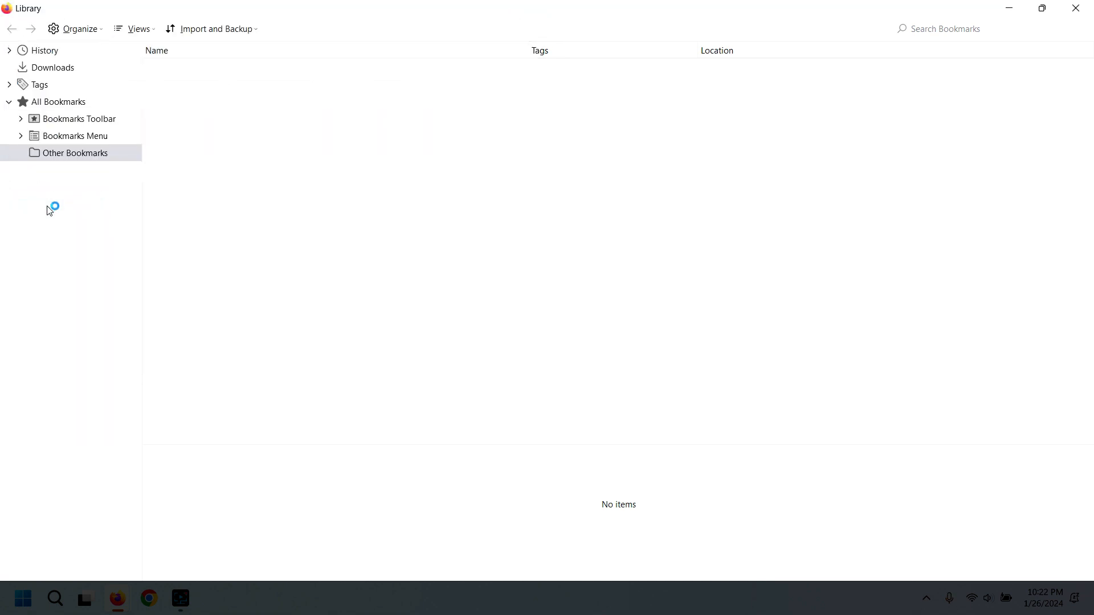
pyautogui.click(1075, 8)
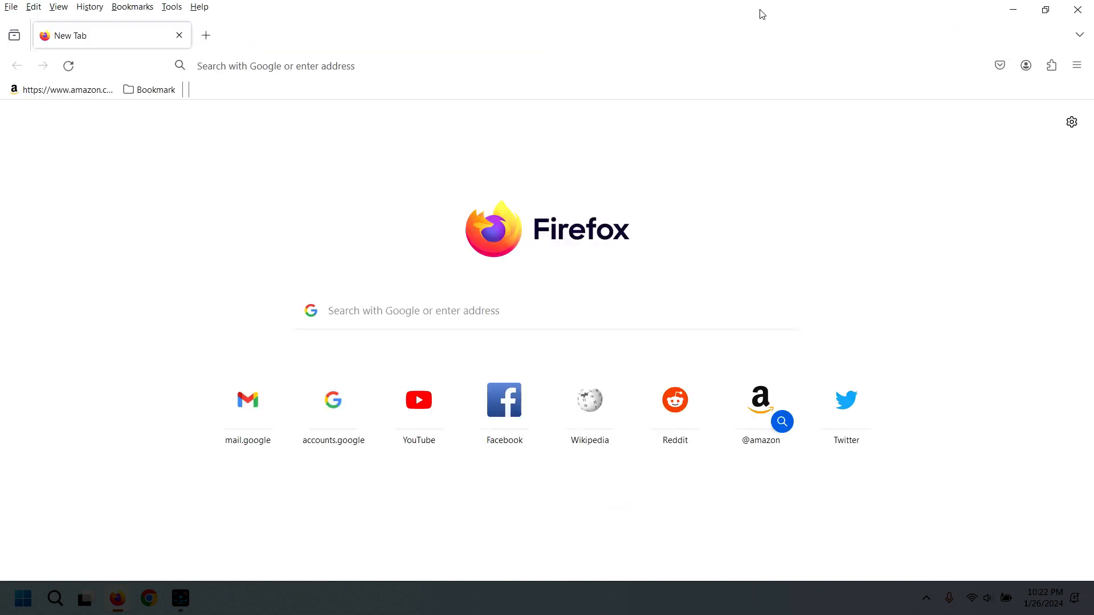
# Delete the Amazon bookmark and the Bookmark folder from the bookmarks toolbar.
pyautogui.rightClick(78, 90)
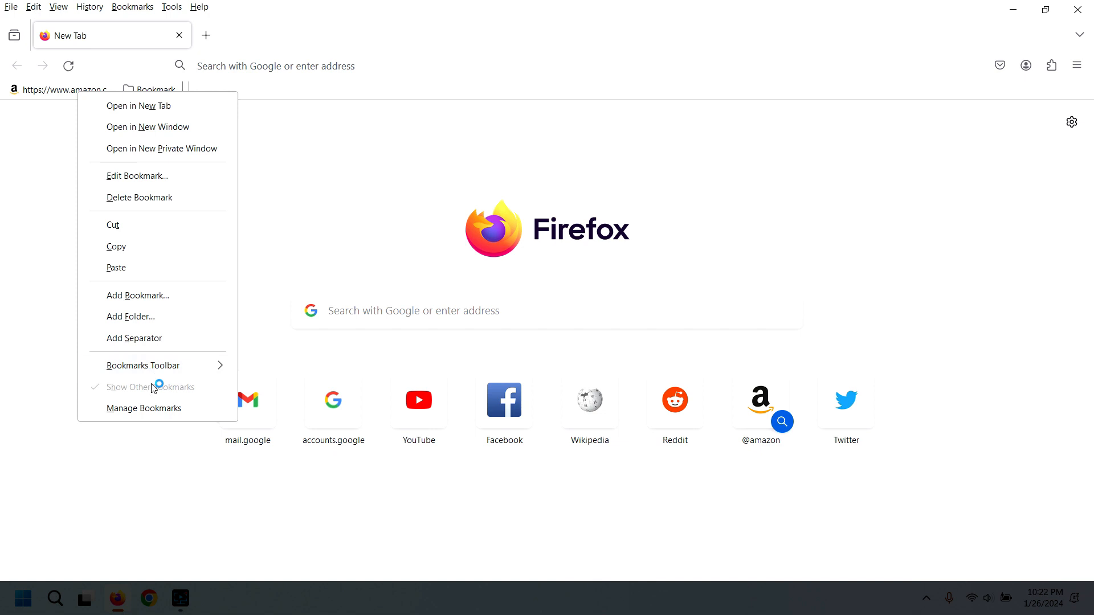
pyautogui.click(137, 198)
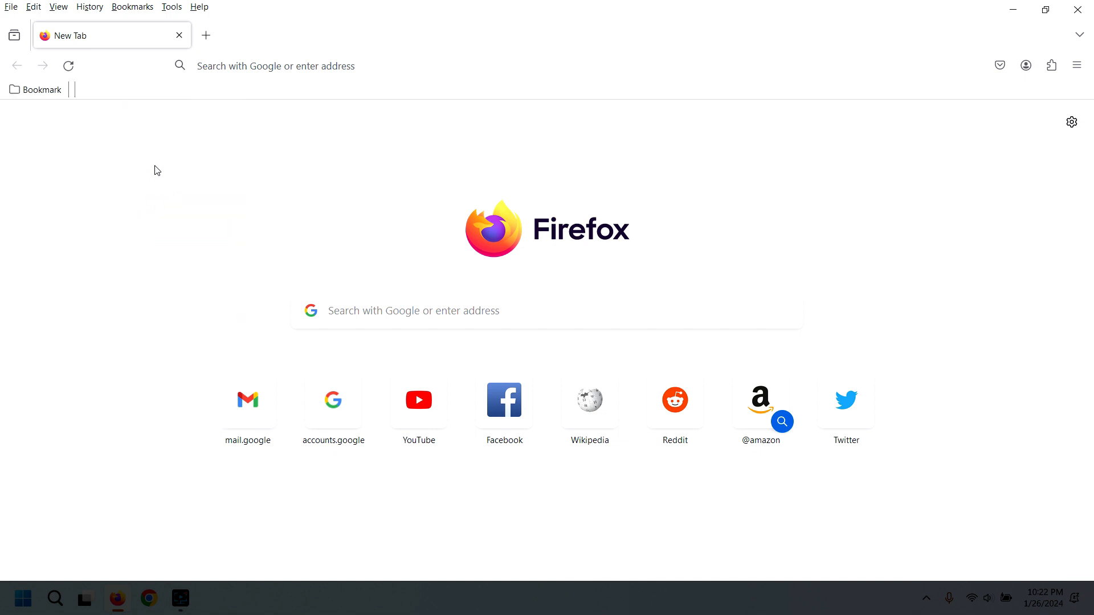
pyautogui.rightClick(45, 92)
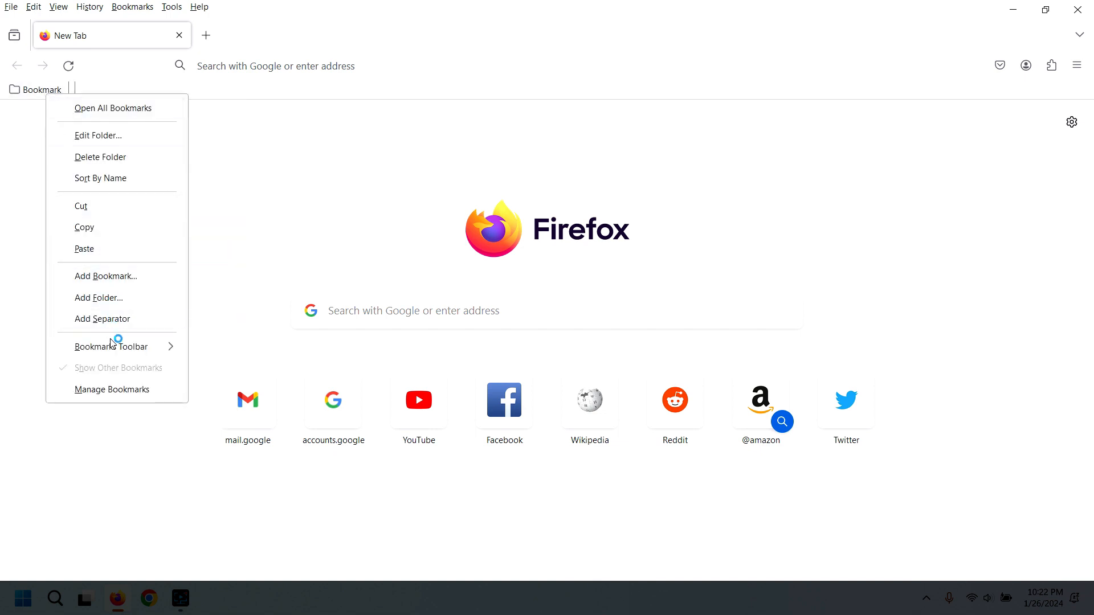
pyautogui.click(104, 157)
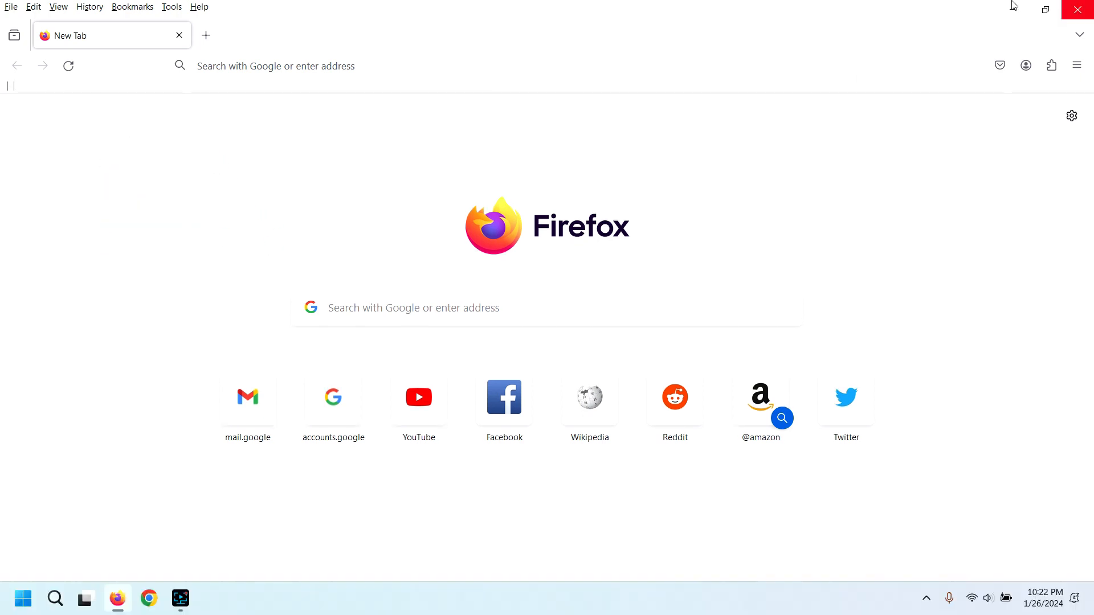
pyautogui.click(1013, 9)
pyautogui.click(117, 601)
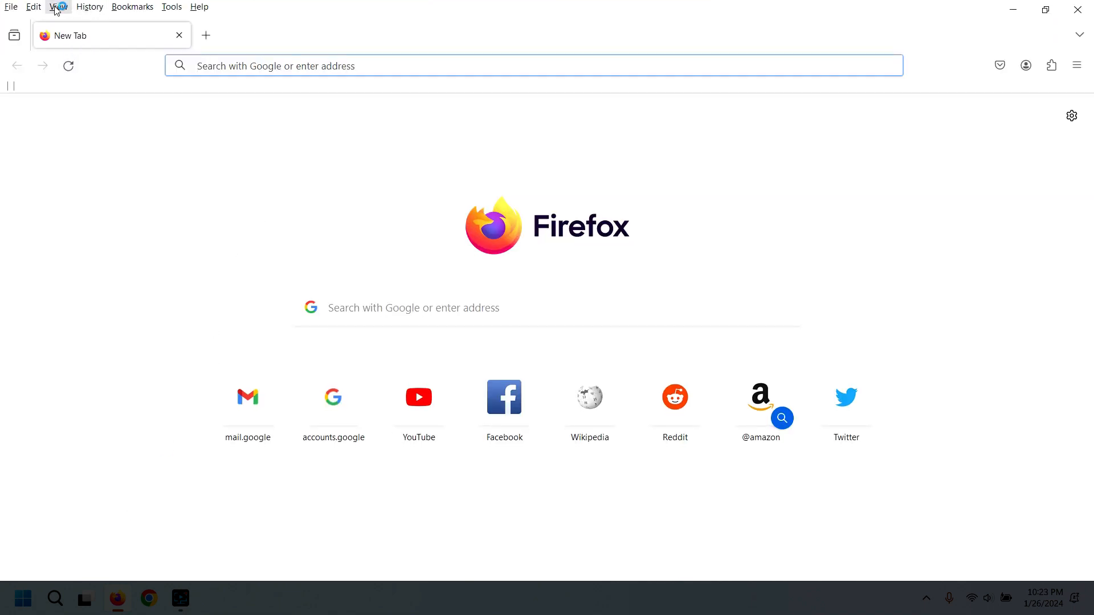
# Restore the bookmarks from the FIREFOX.json backup on the Desktop, replacing all current ones, and close the library.
pyautogui.click(1084, 78)
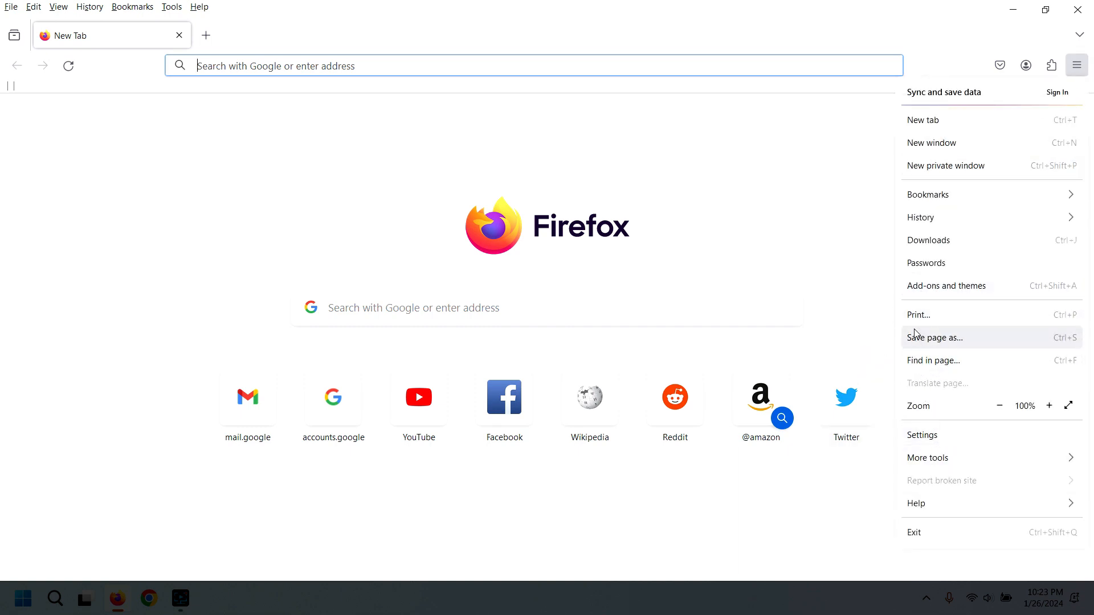
pyautogui.click(924, 200)
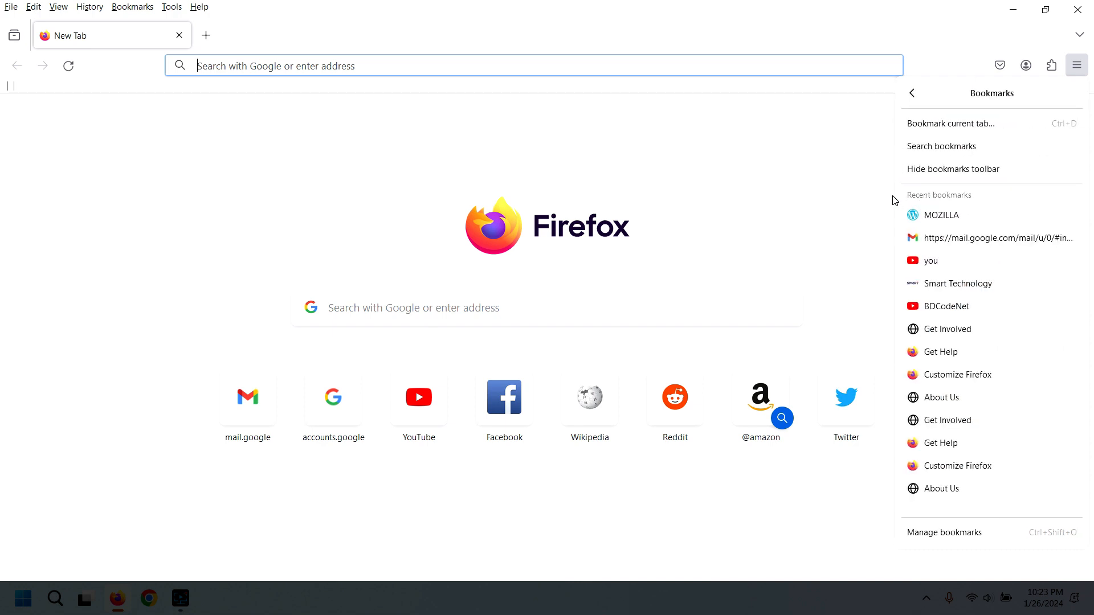
pyautogui.click(951, 538)
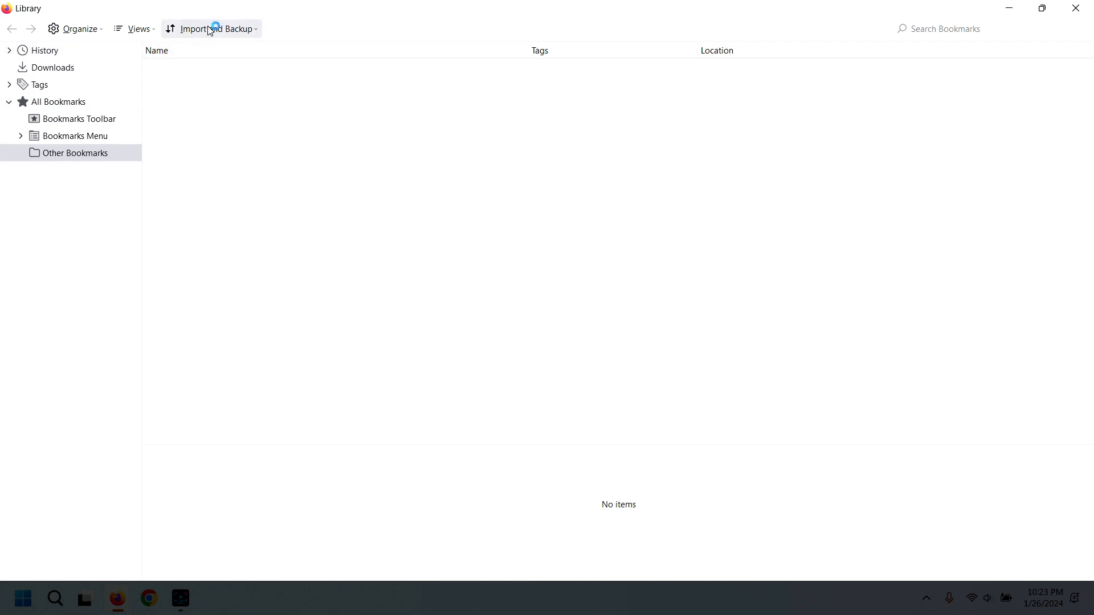
pyautogui.click(206, 32)
pyautogui.moveTo(198, 74)
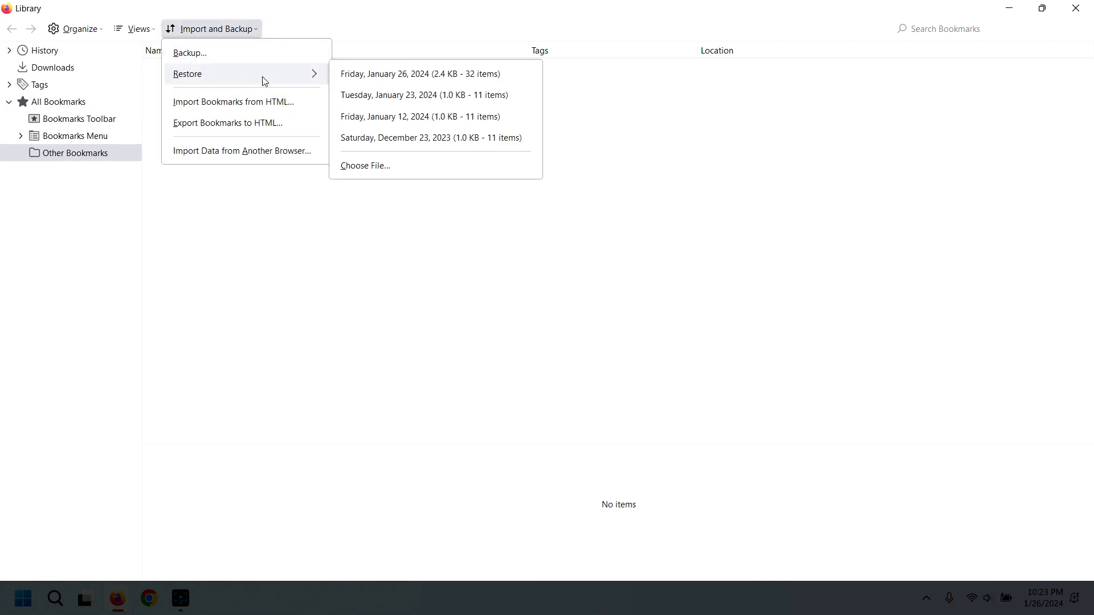
pyautogui.click(381, 171)
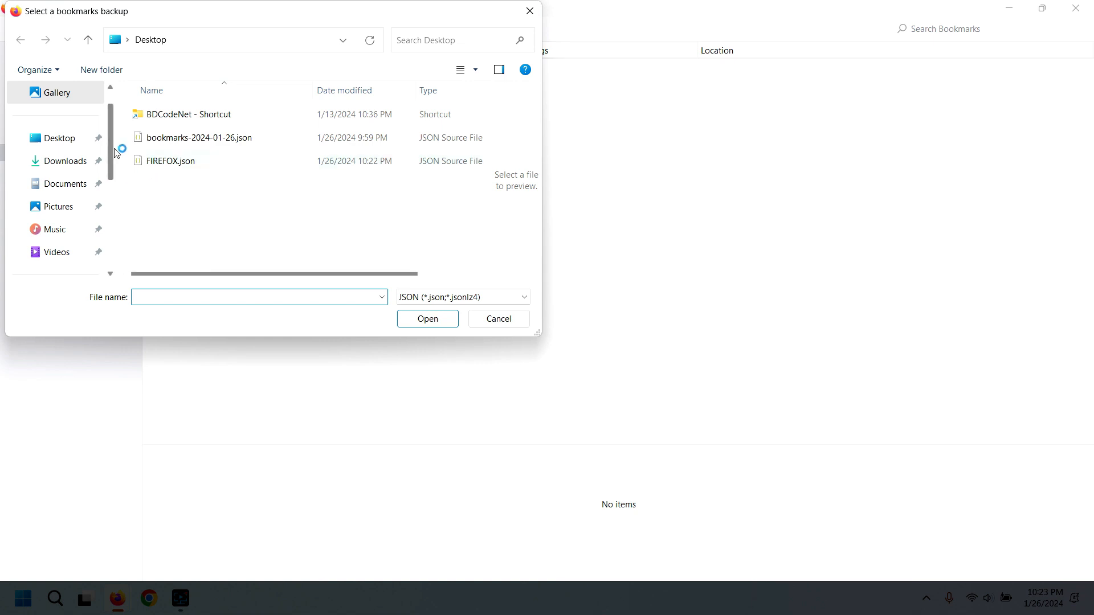
pyautogui.click(175, 166)
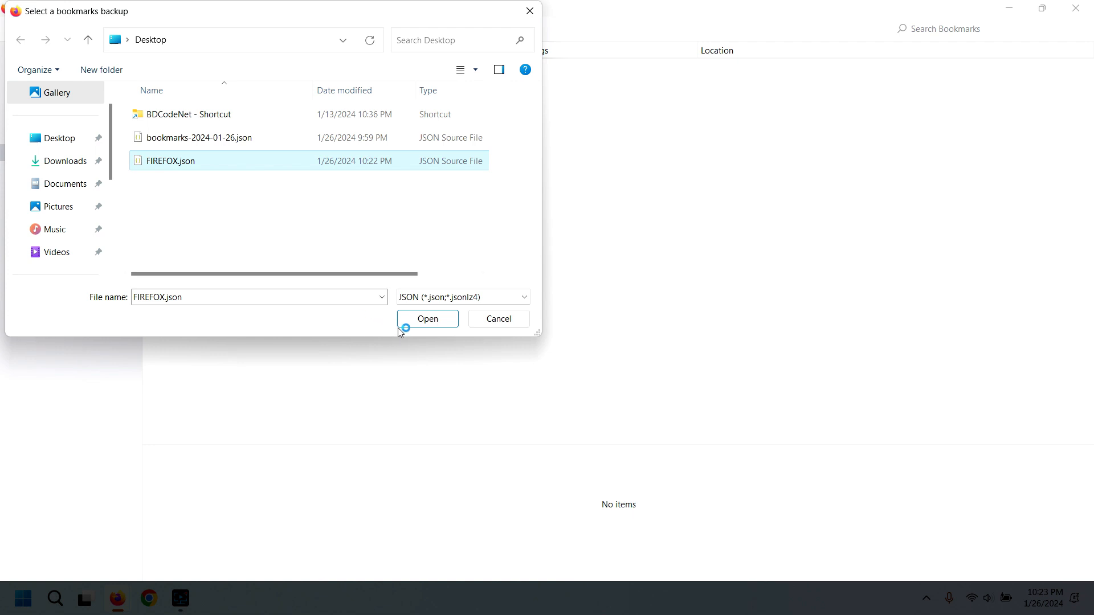
pyautogui.click(415, 322)
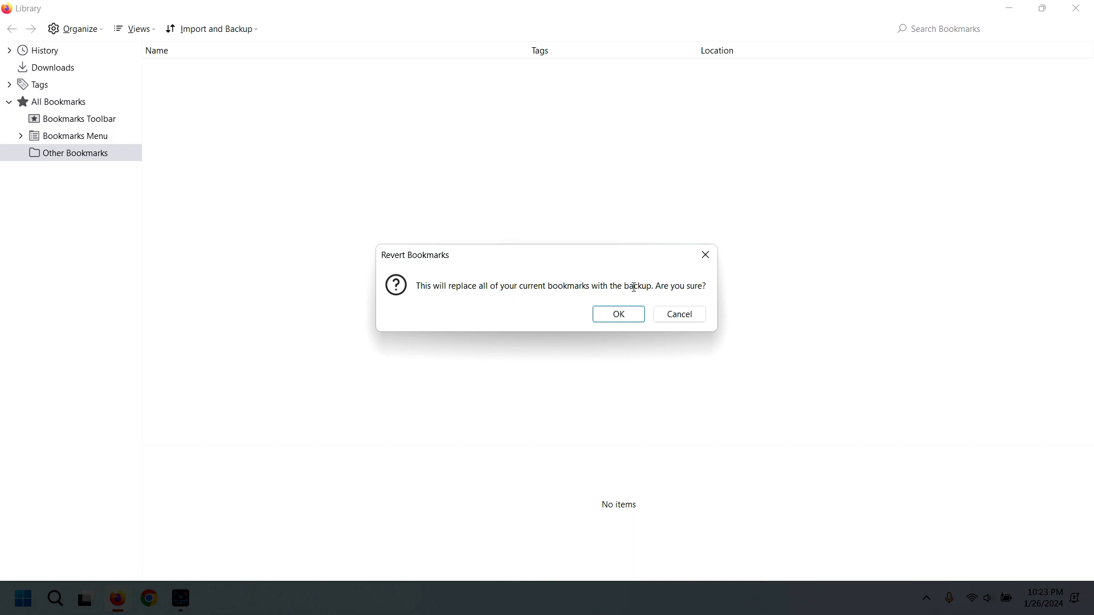
pyautogui.click(619, 315)
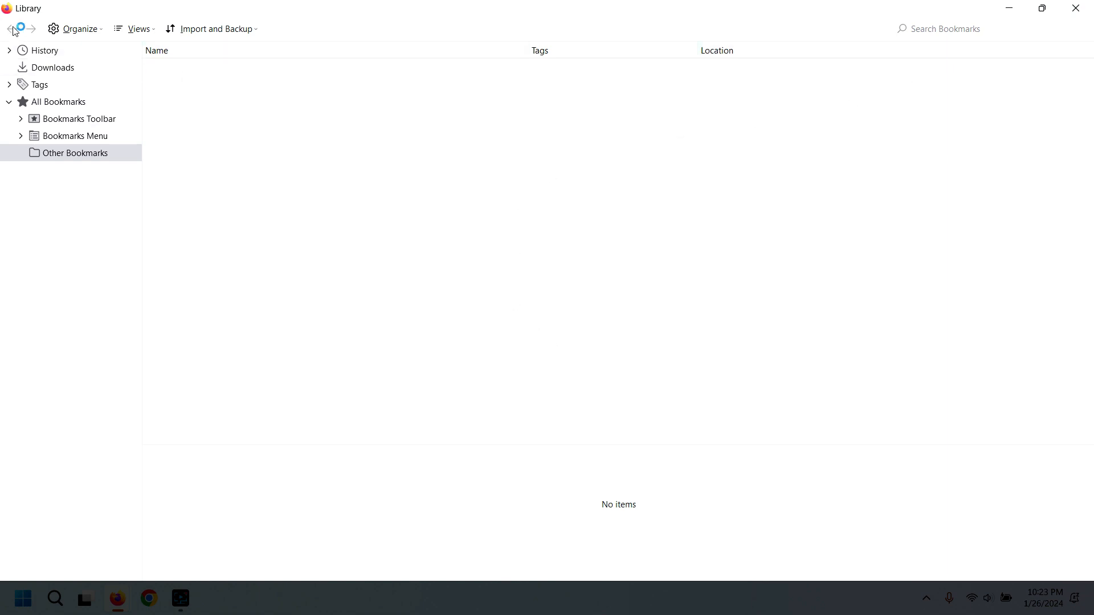
pyautogui.click(1075, 8)
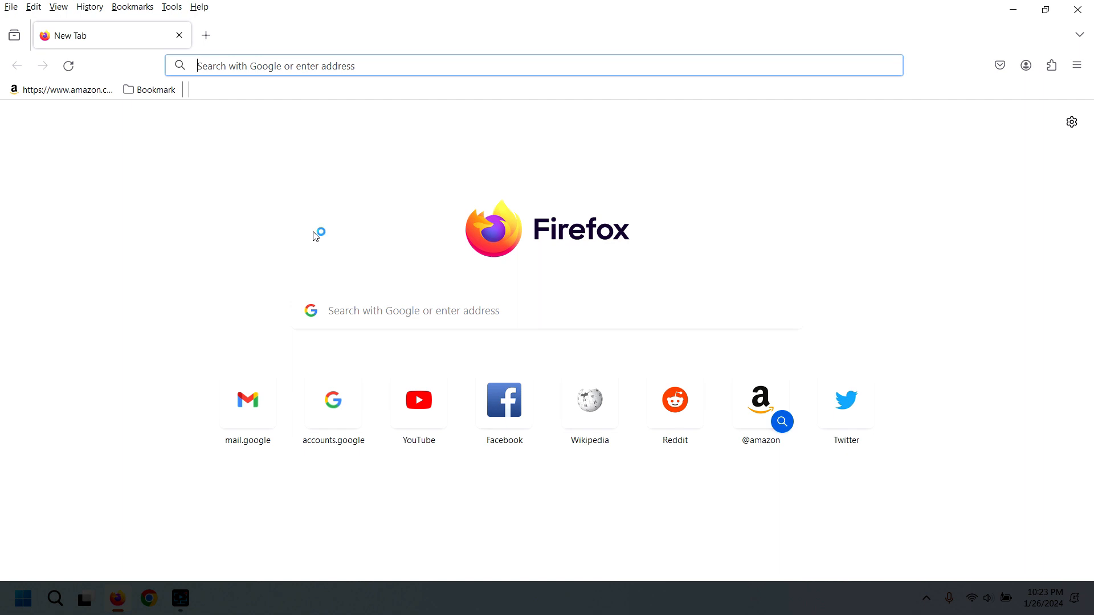
# Load the Amazon bookmark from the toolbar and check the contents of the Bookmark folder.
pyautogui.click(74, 91)
pyautogui.click(152, 99)
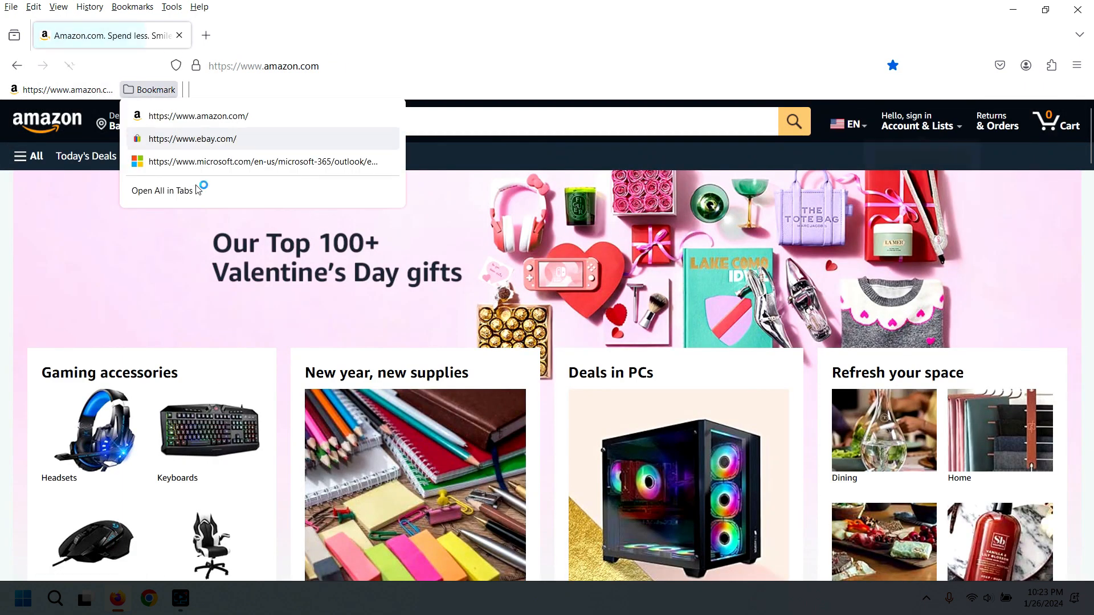
pyautogui.click(411, 96)
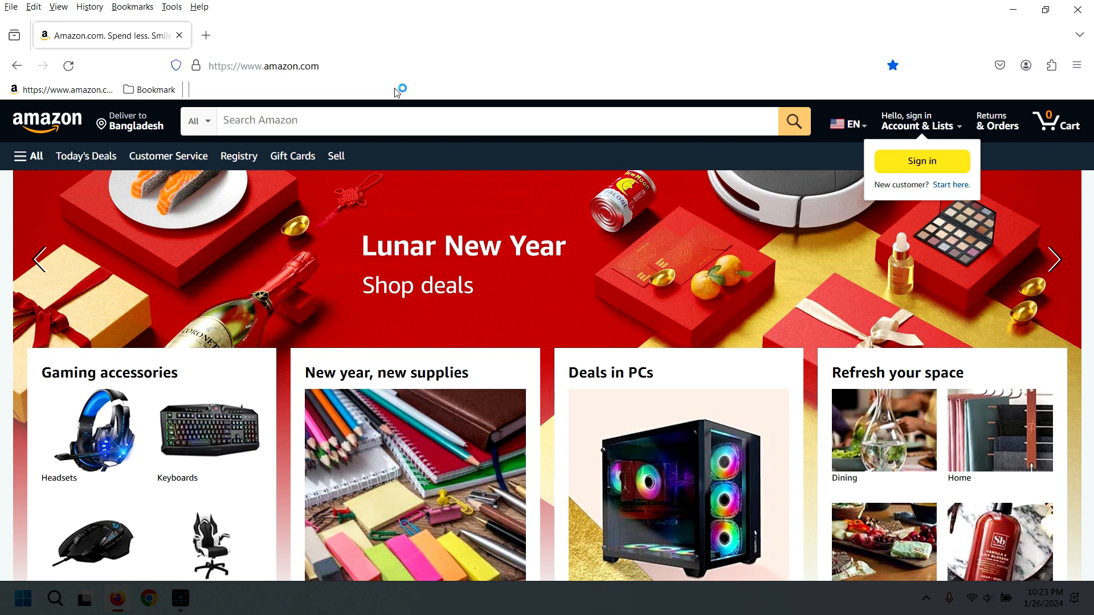
# Close Firefox, switch to Google Chrome and import the bookmarks from FIREFOX_BOOKMARK.html on the Desktop through the bookmark manager.
pyautogui.click(1092, 5)
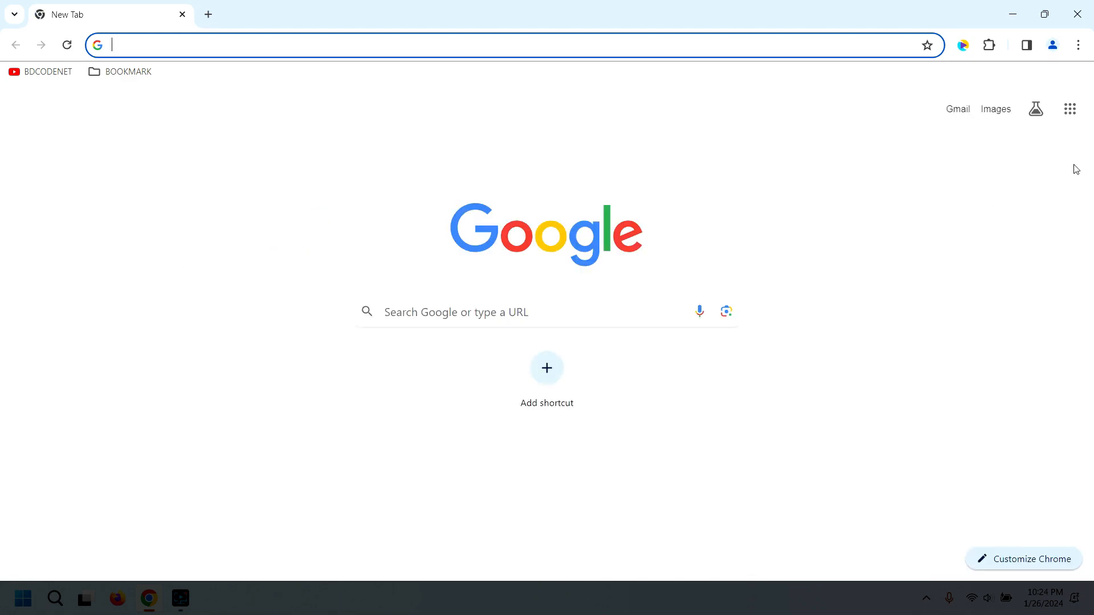
pyautogui.click(1079, 45)
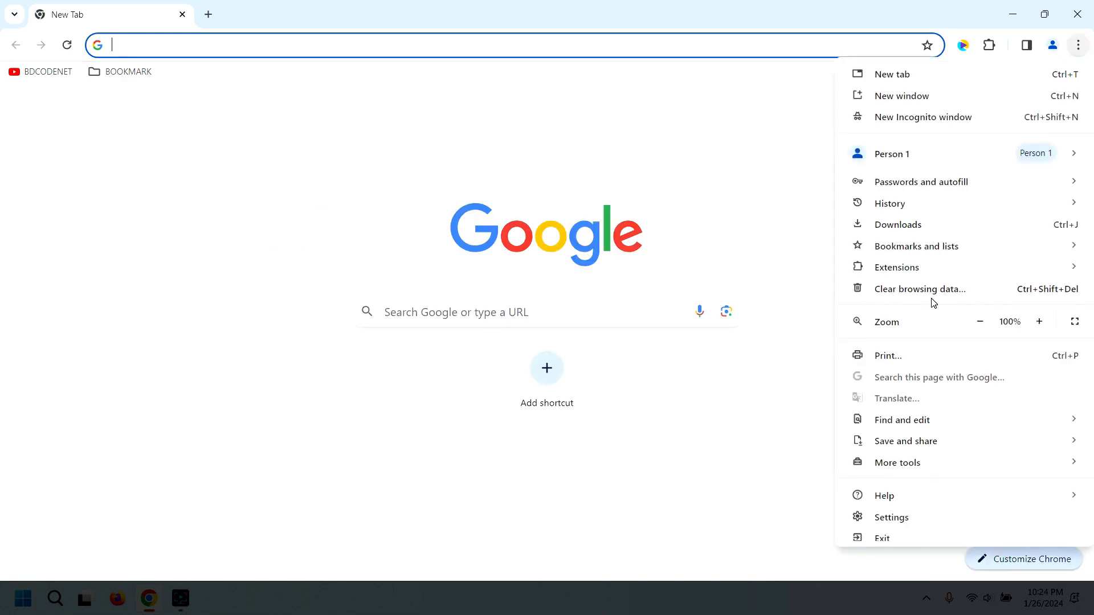
pyautogui.click(883, 247)
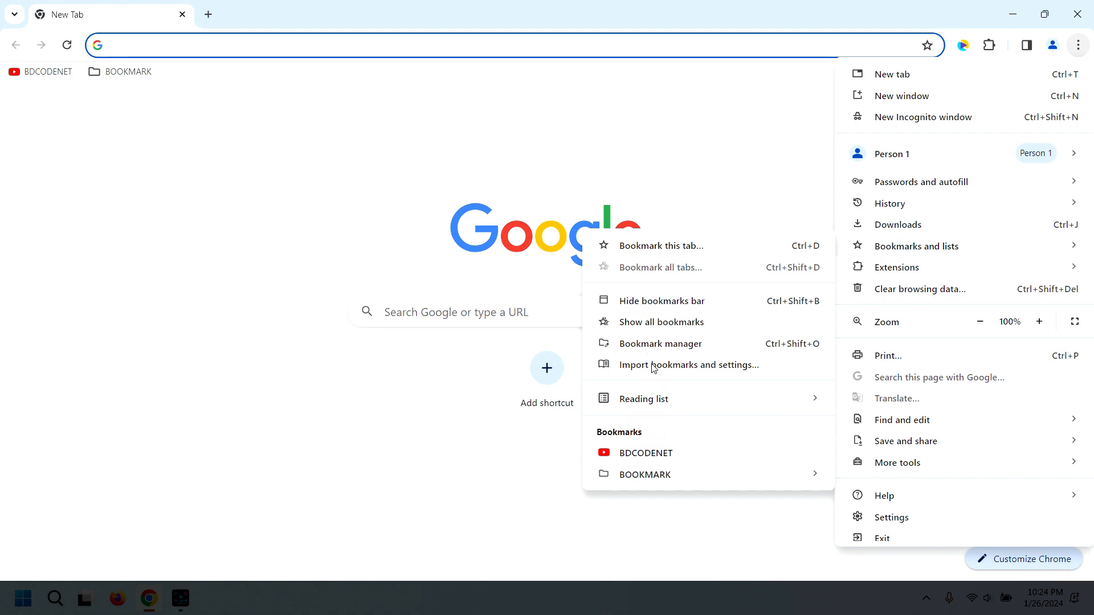
pyautogui.click(656, 346)
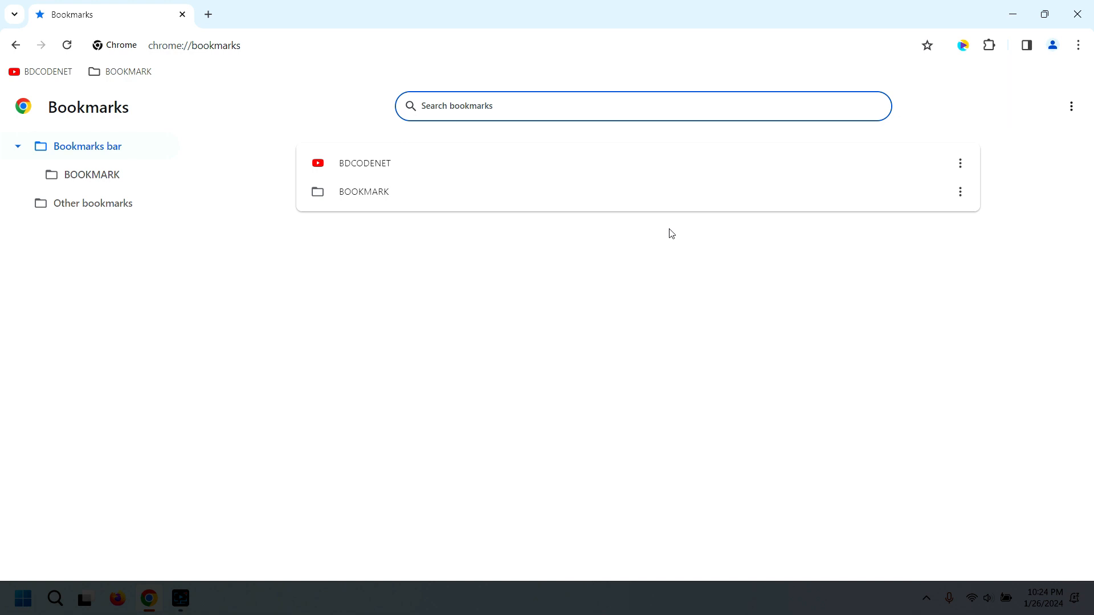
pyautogui.click(1079, 44)
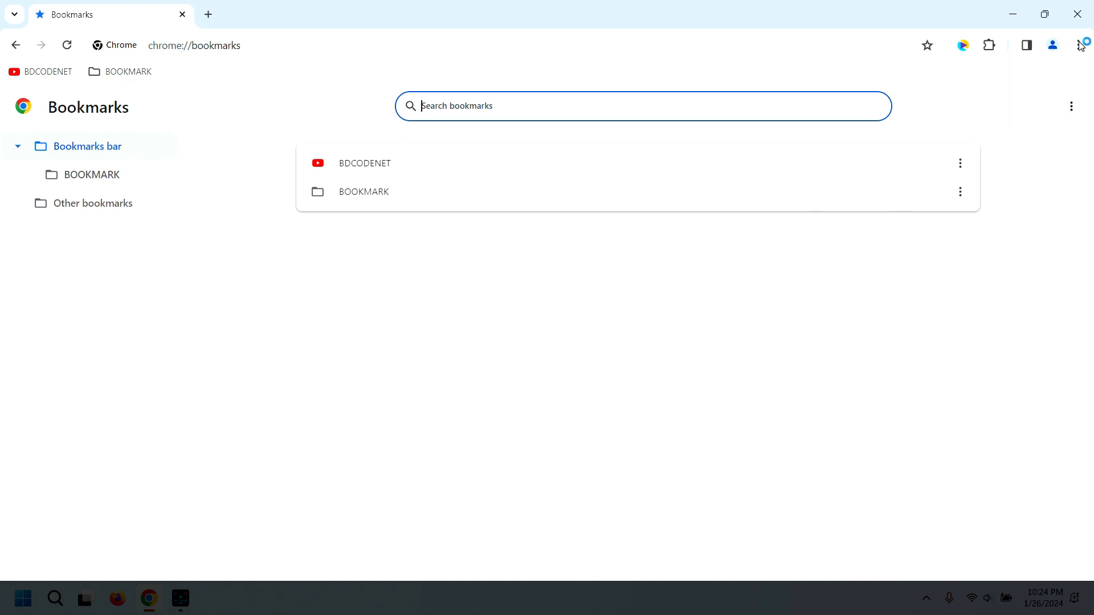
pyautogui.click(1073, 111)
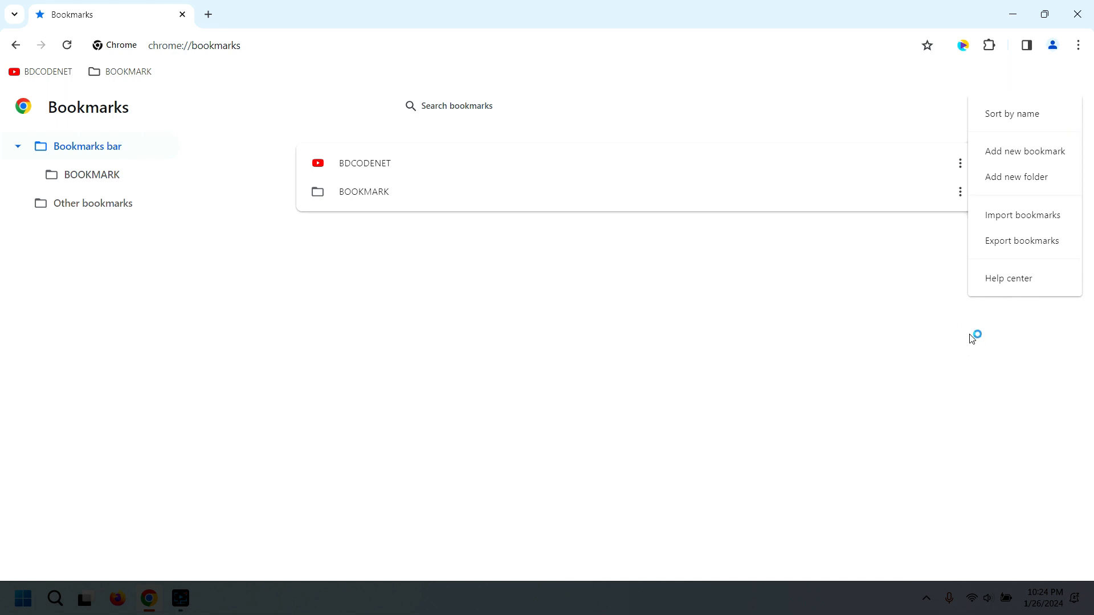
pyautogui.click(1015, 223)
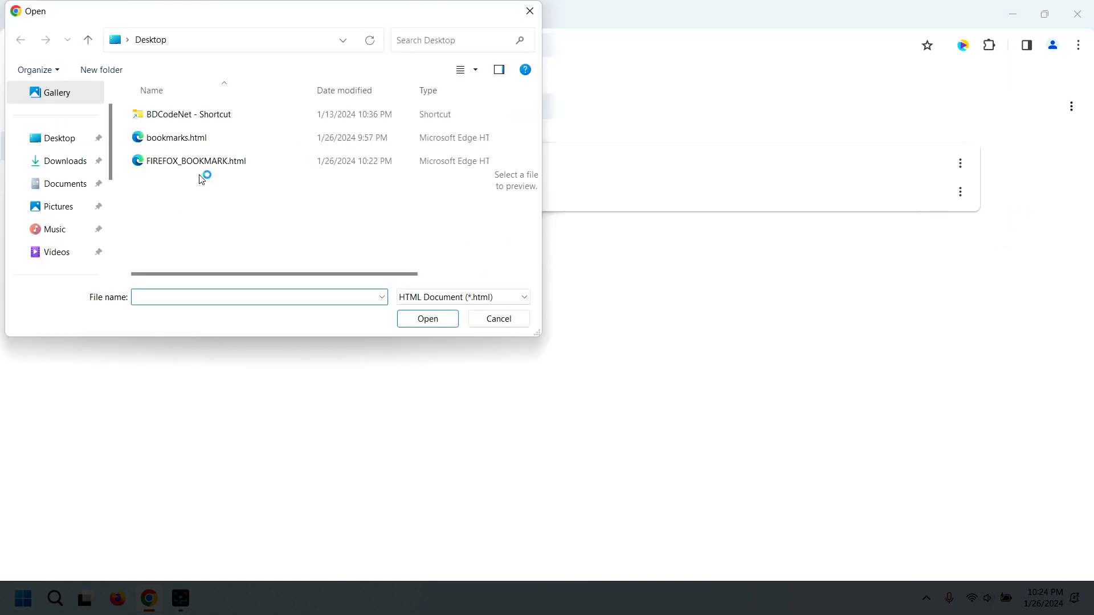
pyautogui.click(221, 163)
pyautogui.click(425, 319)
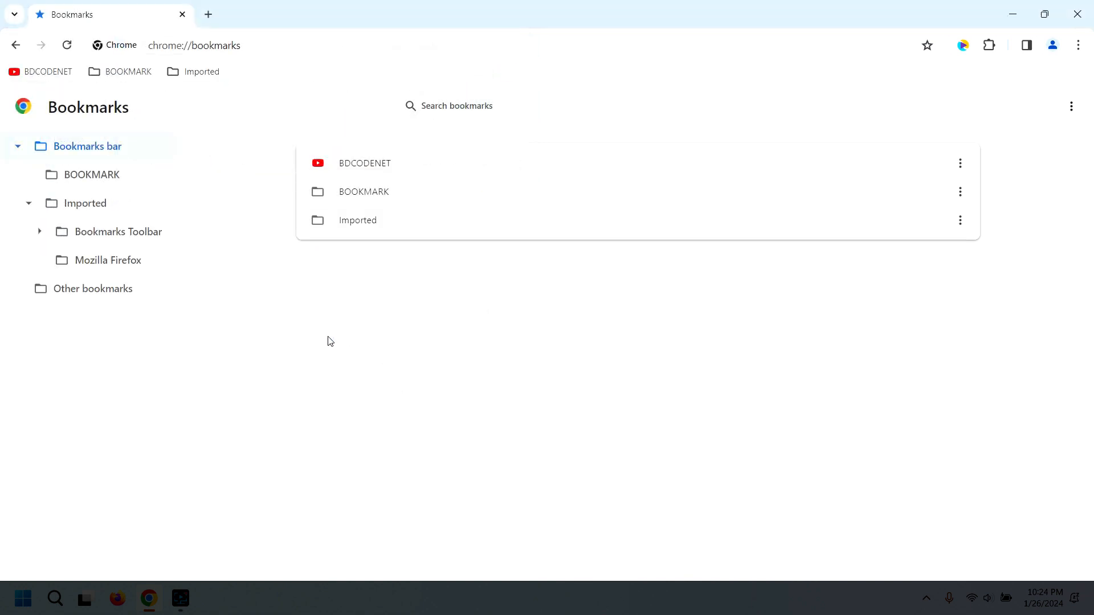
# Swap the bookmark manager for a new tab and check the Mozilla Firefox and Bookmarks Toolbar subfolders of the Imported folder.
pyautogui.click(209, 15)
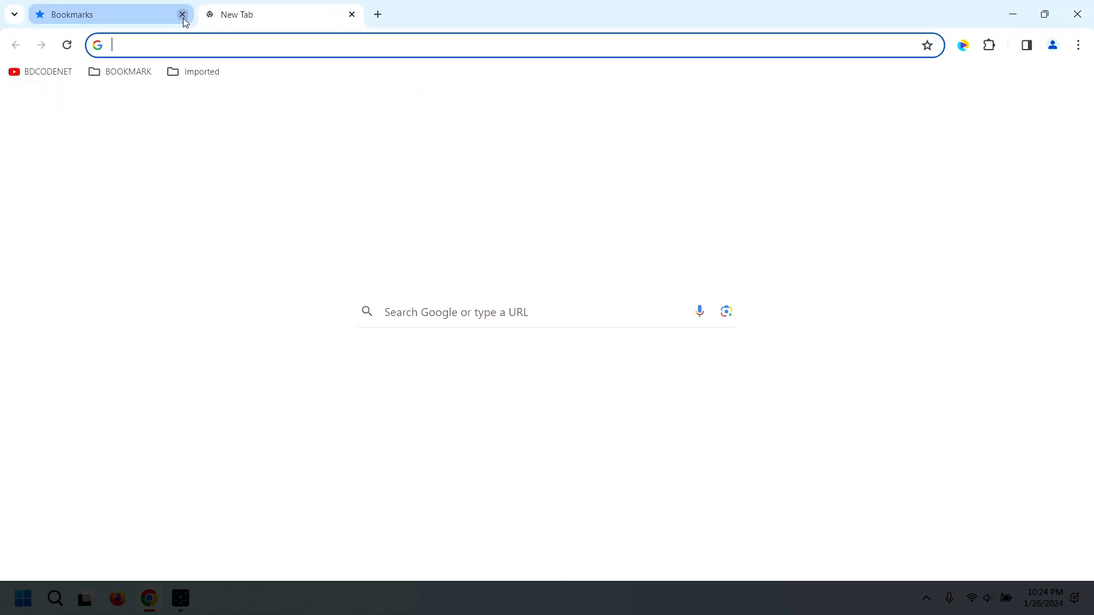
pyautogui.click(183, 15)
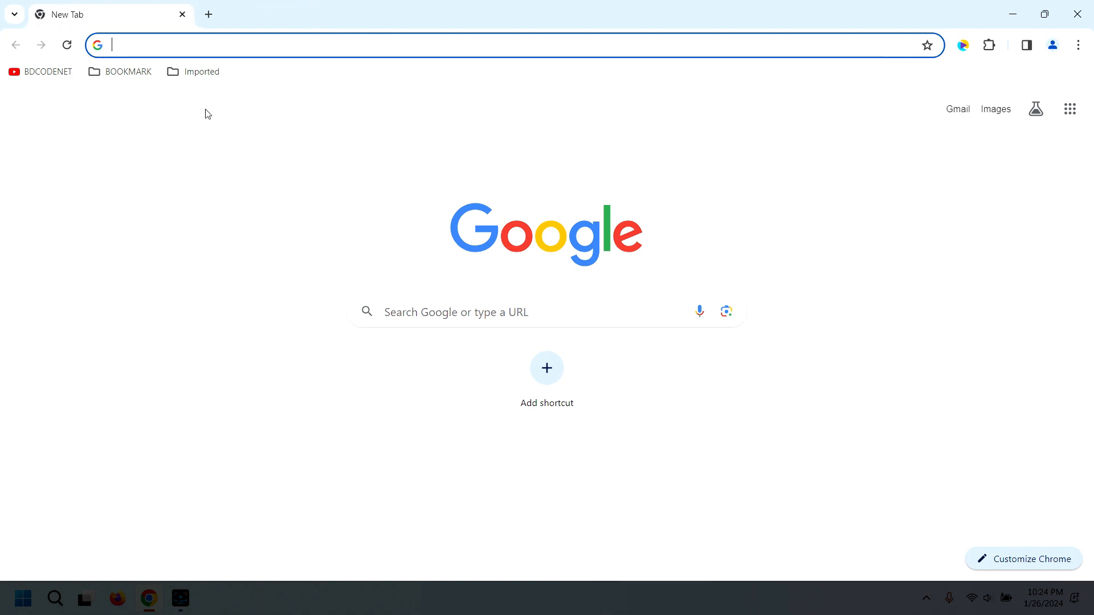
pyautogui.click(209, 77)
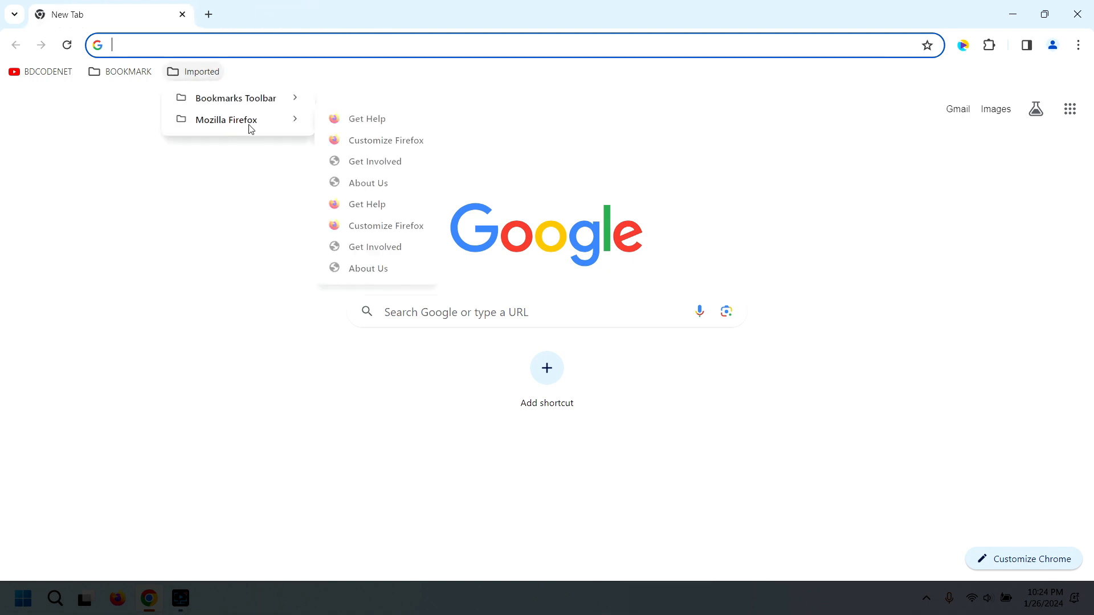
pyautogui.moveTo(283, 101)
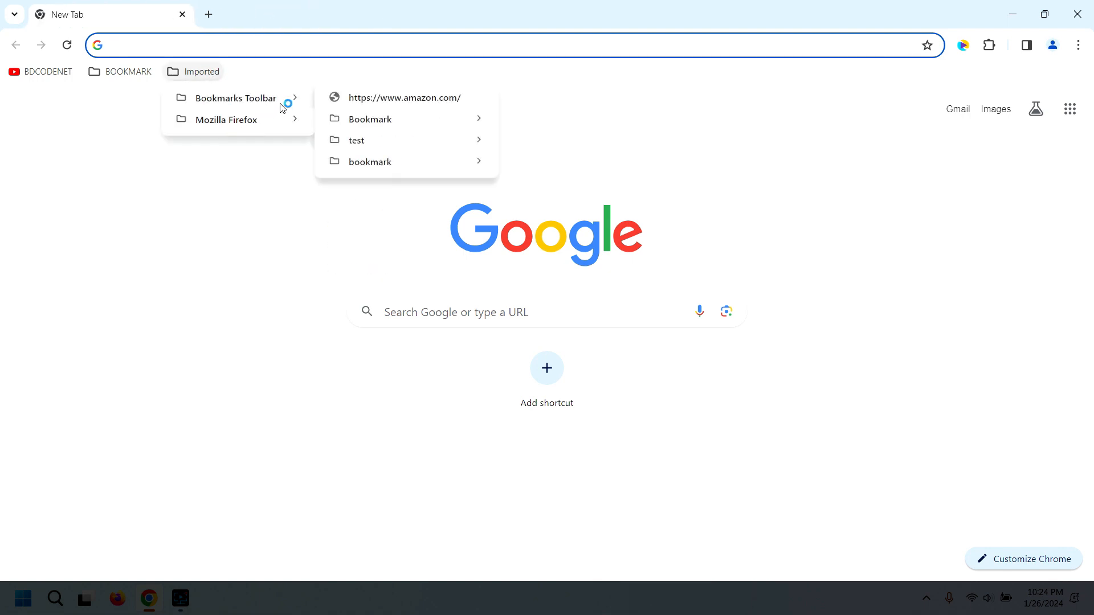
pyautogui.click(306, 239)
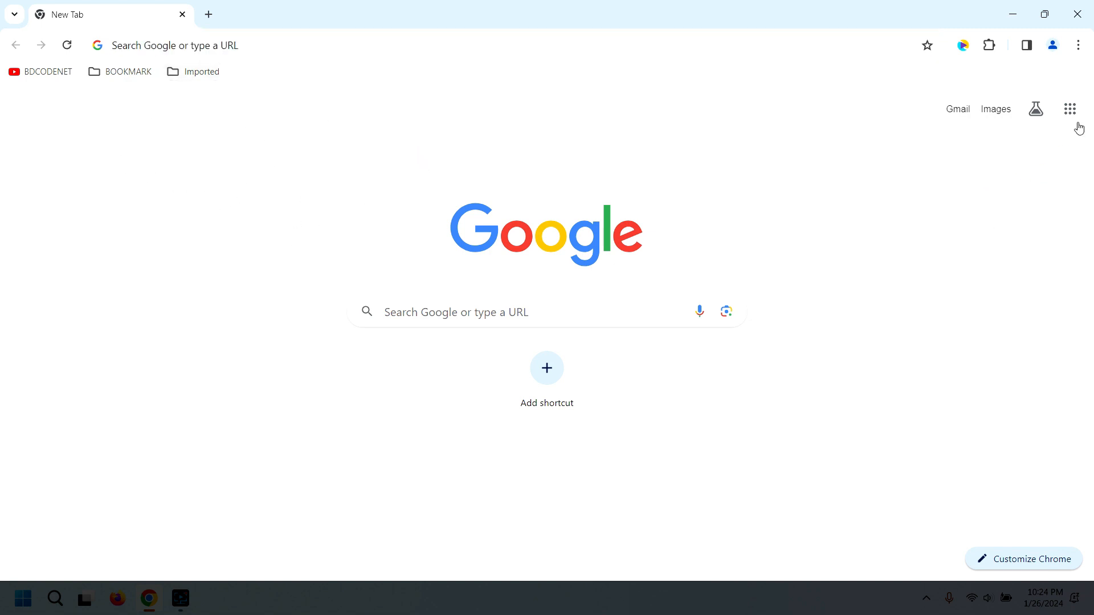
# Export the bookmarks to the Desktop as CHROME_.html and swap the bookmark manager for a new tab.
pyautogui.click(1079, 45)
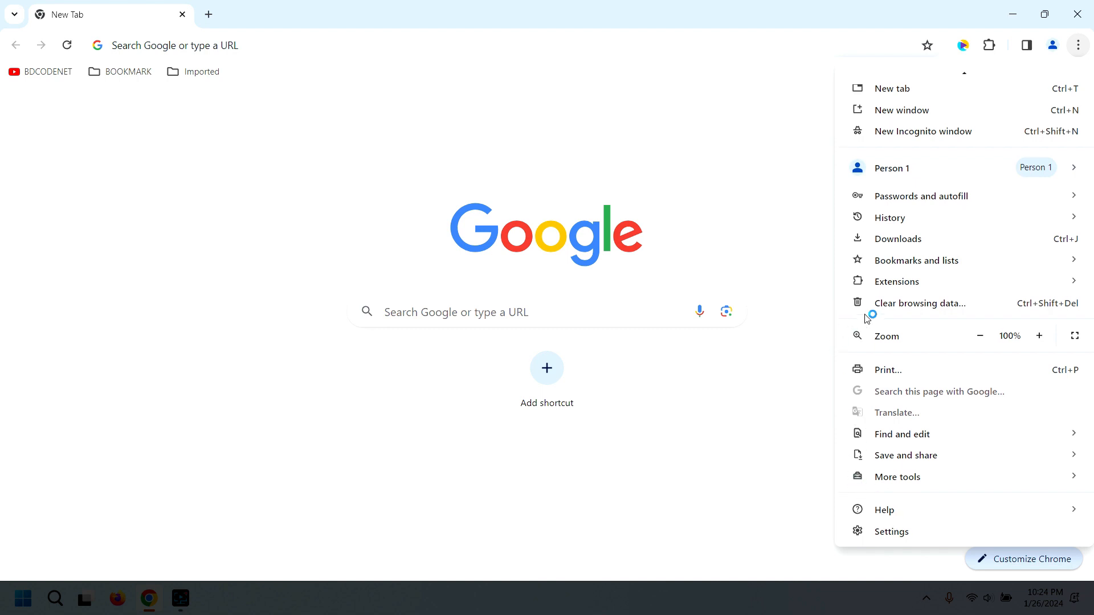
pyautogui.moveTo(886, 261)
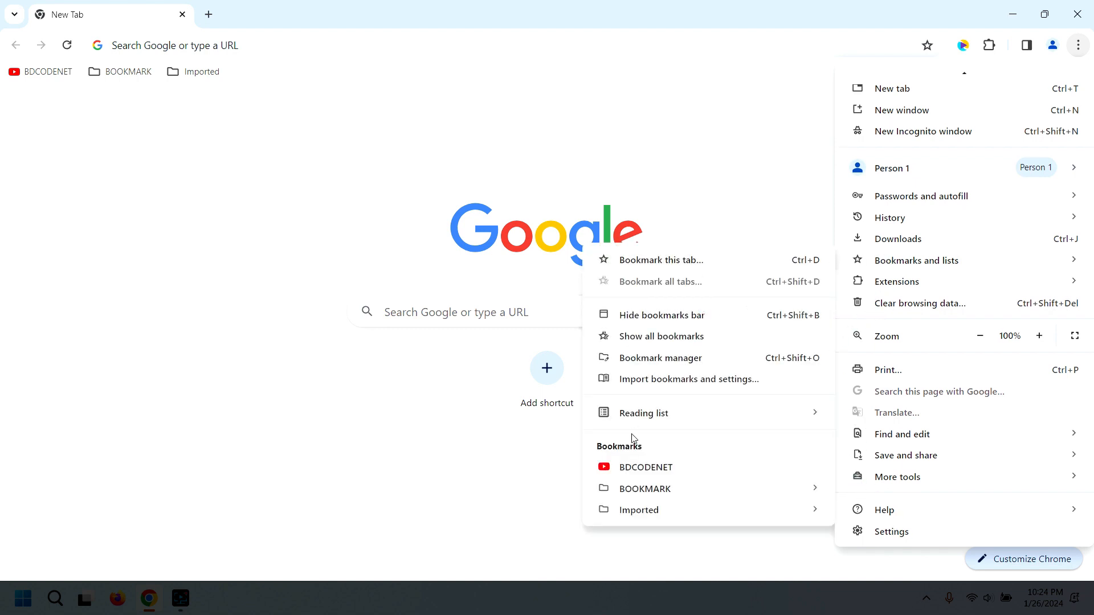
pyautogui.click(651, 365)
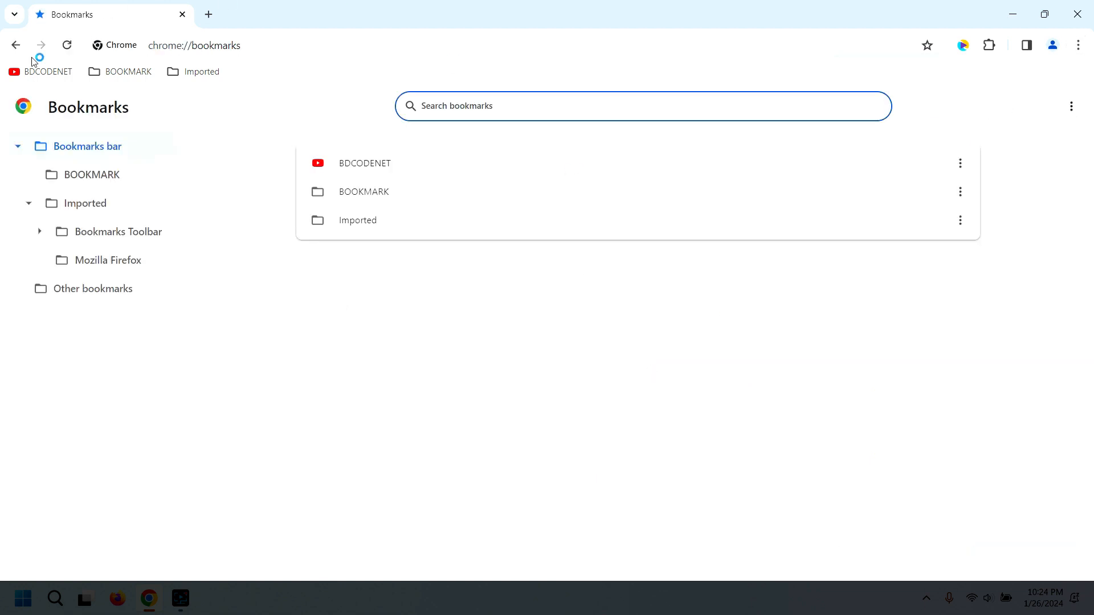
pyautogui.click(1071, 107)
pyautogui.click(1013, 243)
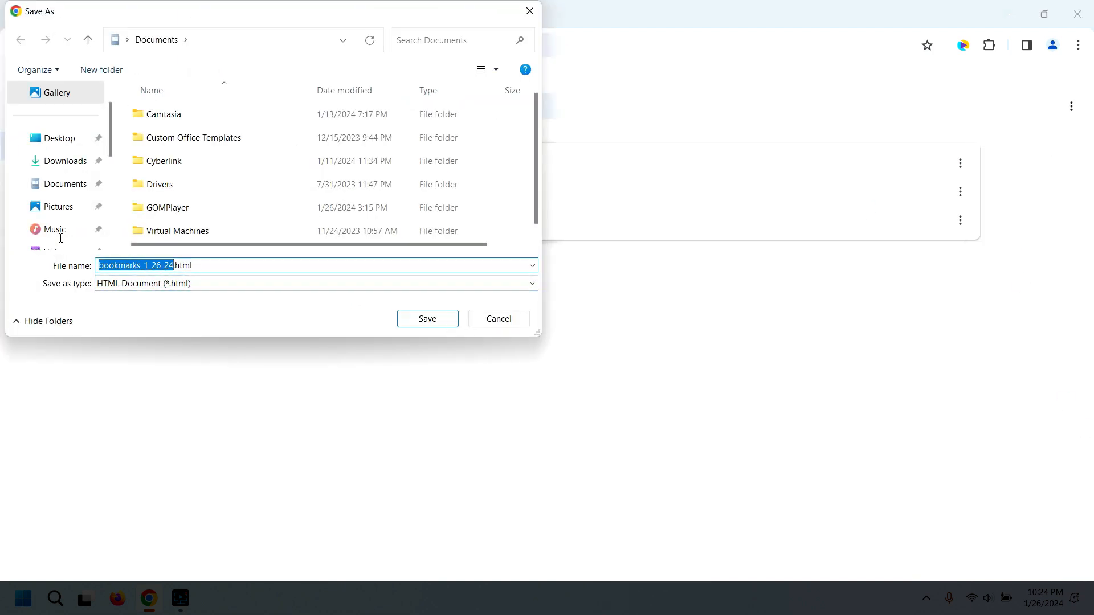
pyautogui.write('CHROME_')
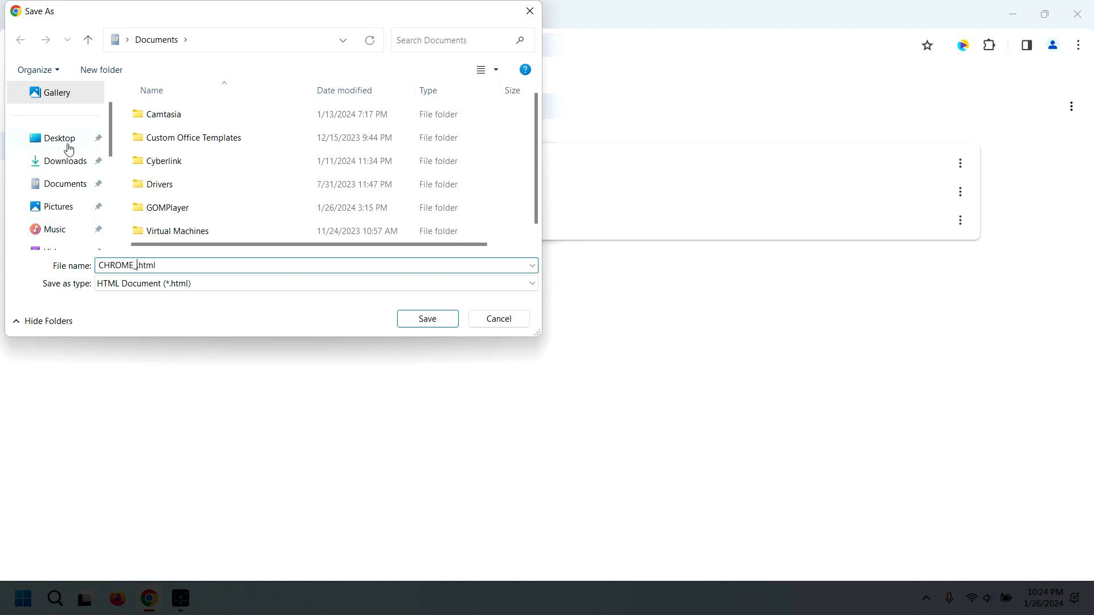
pyautogui.click(67, 146)
pyautogui.click(427, 319)
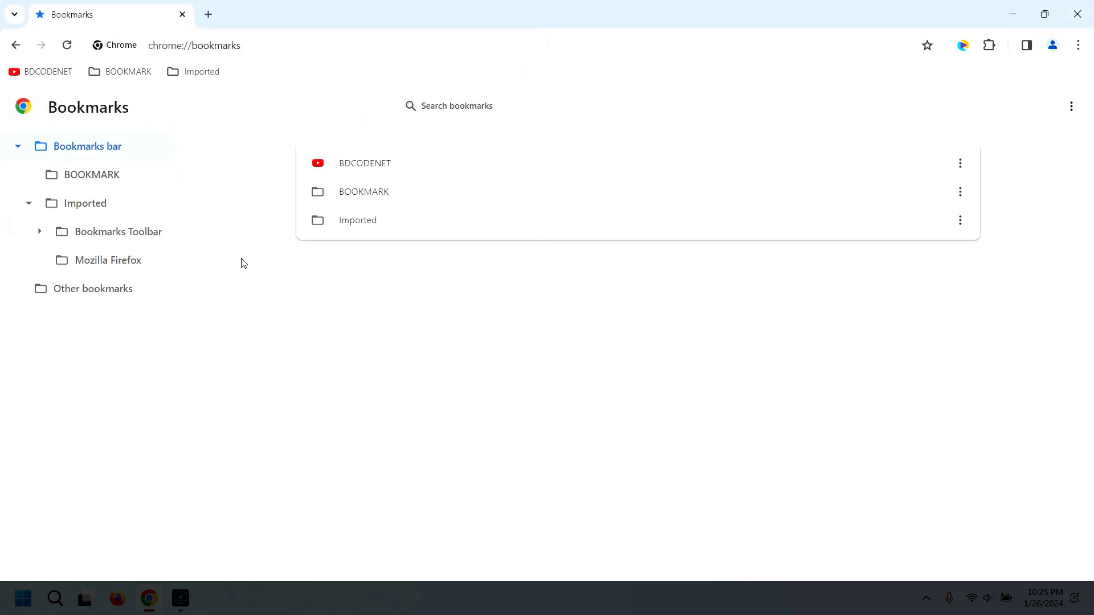
pyautogui.click(208, 14)
pyautogui.click(138, 8)
pyautogui.click(182, 15)
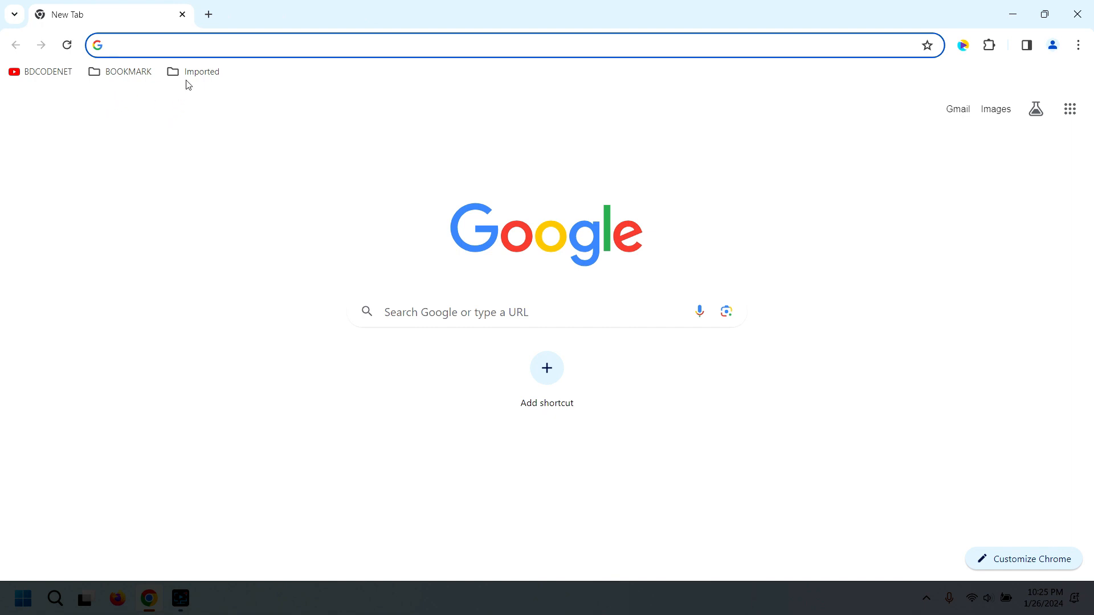
# Delete the Imported folder, the BOOKMARK folder and the BDCODENET bookmark from the bookmarks bar.
pyautogui.rightClick(202, 73)
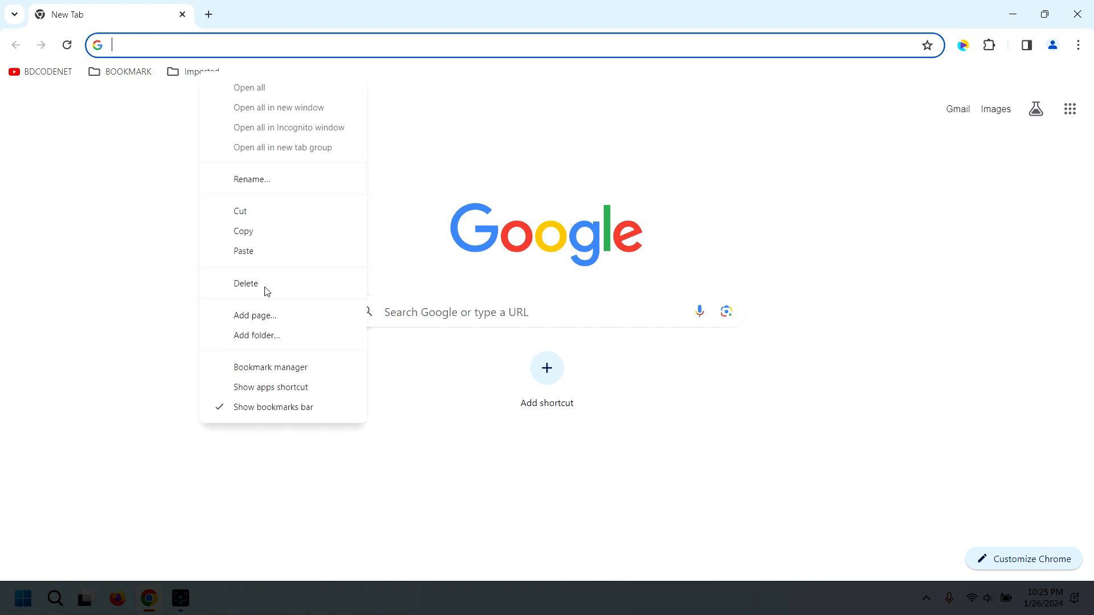
pyautogui.click(245, 284)
pyautogui.rightClick(118, 79)
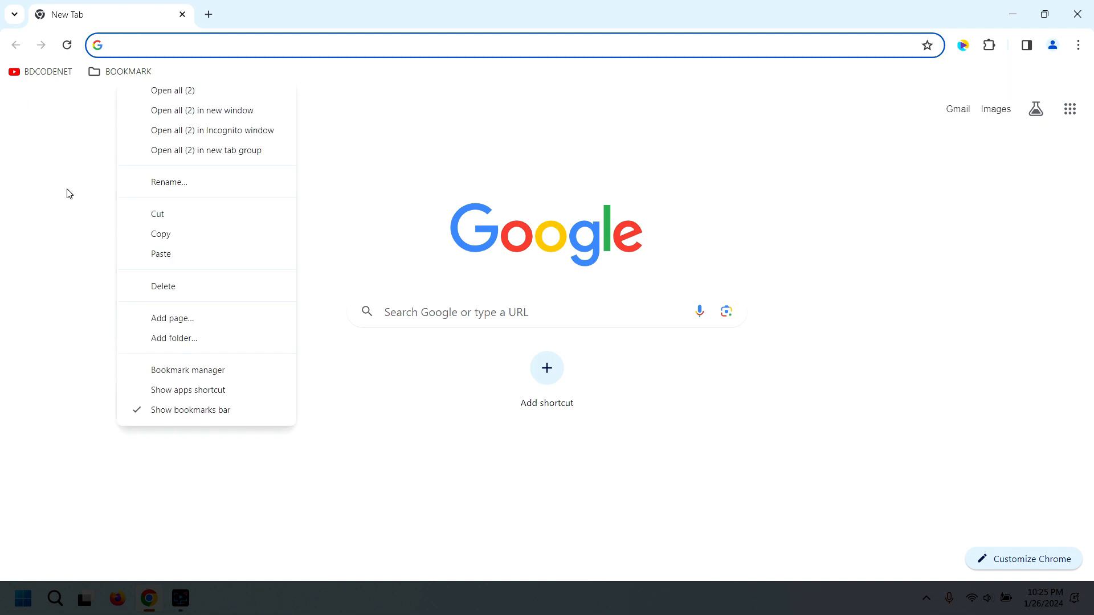
pyautogui.click(139, 289)
pyautogui.rightClick(36, 73)
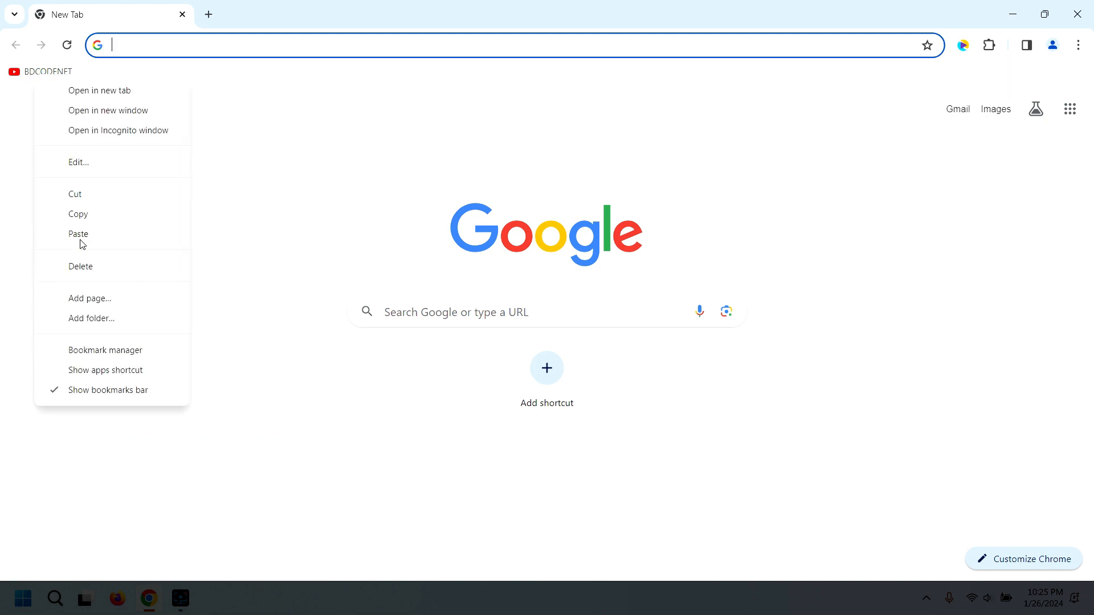
pyautogui.click(75, 268)
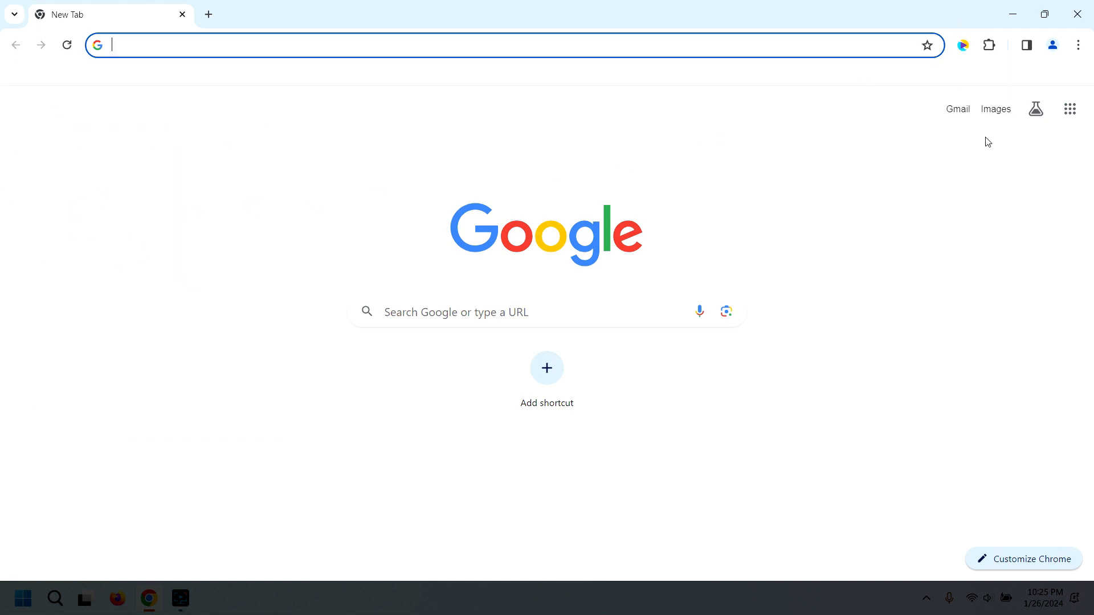
# Examine the sources offered for importing bookmarks and settings, cancel the import and return to a new tab.
pyautogui.click(1083, 51)
pyautogui.click(800, 297)
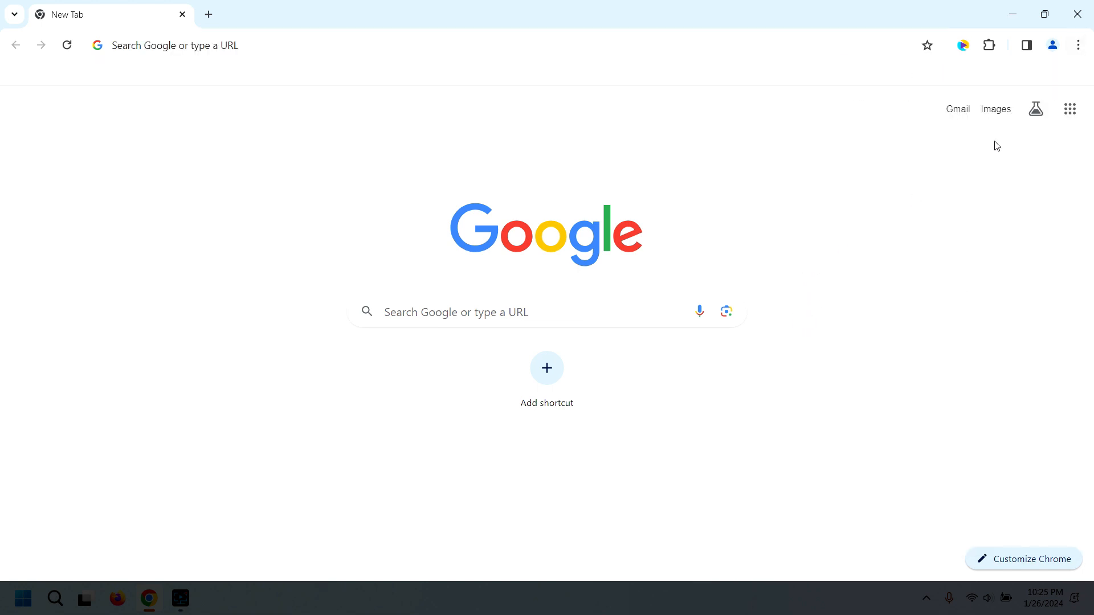
pyautogui.click(1080, 49)
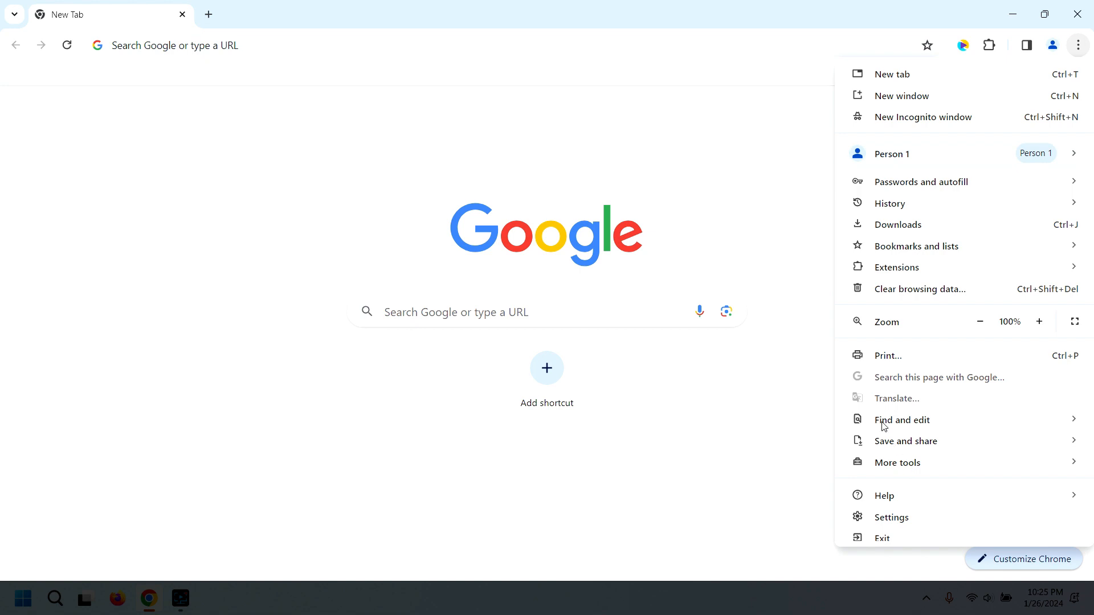
pyautogui.moveTo(875, 254)
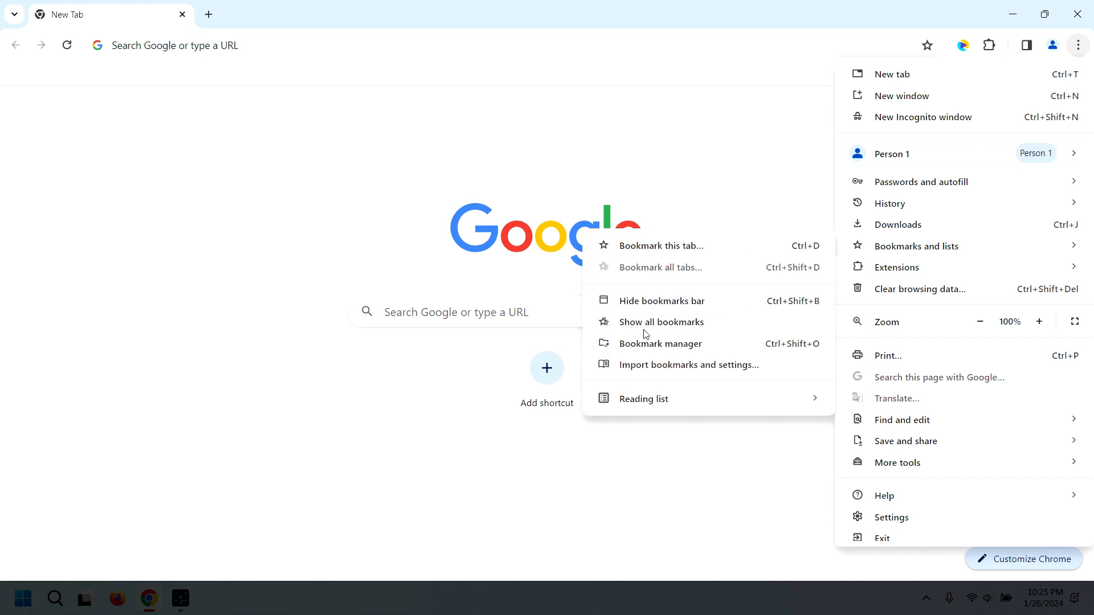
pyautogui.click(655, 366)
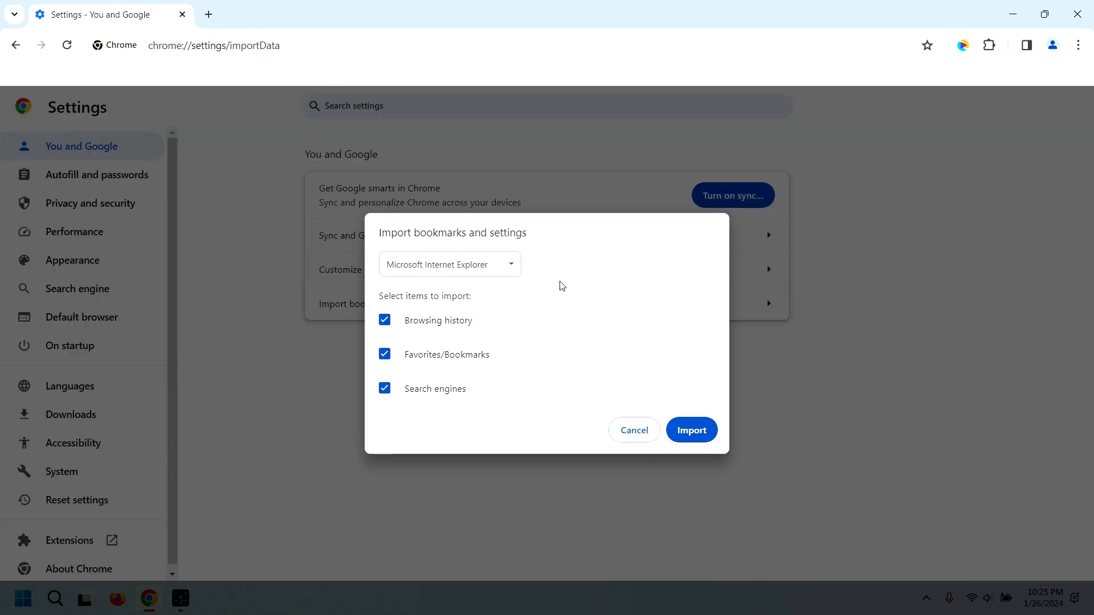
pyautogui.click(474, 267)
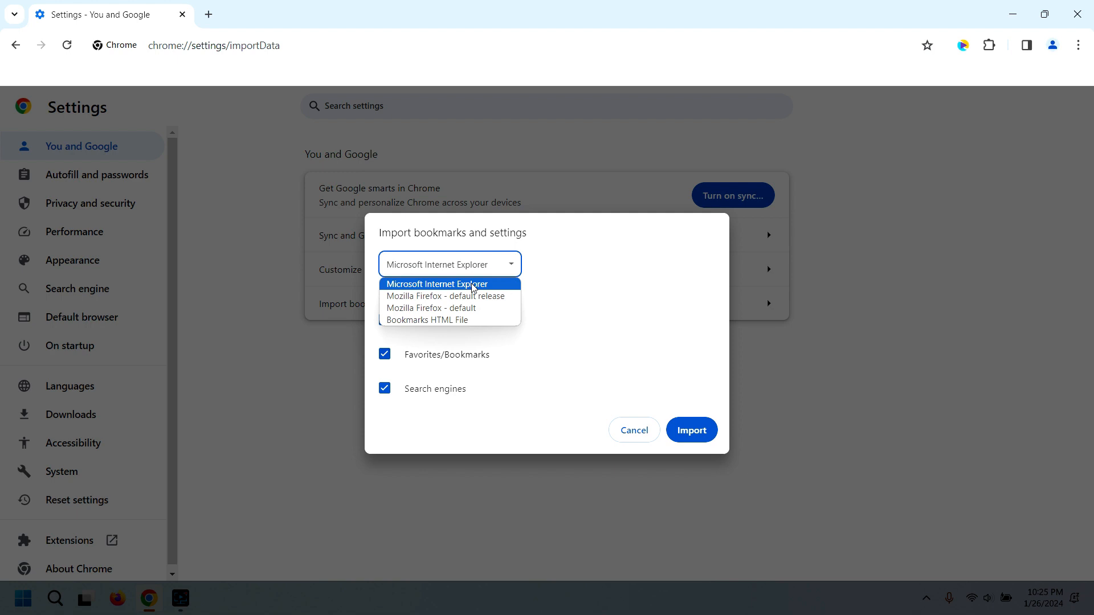
pyautogui.click(639, 380)
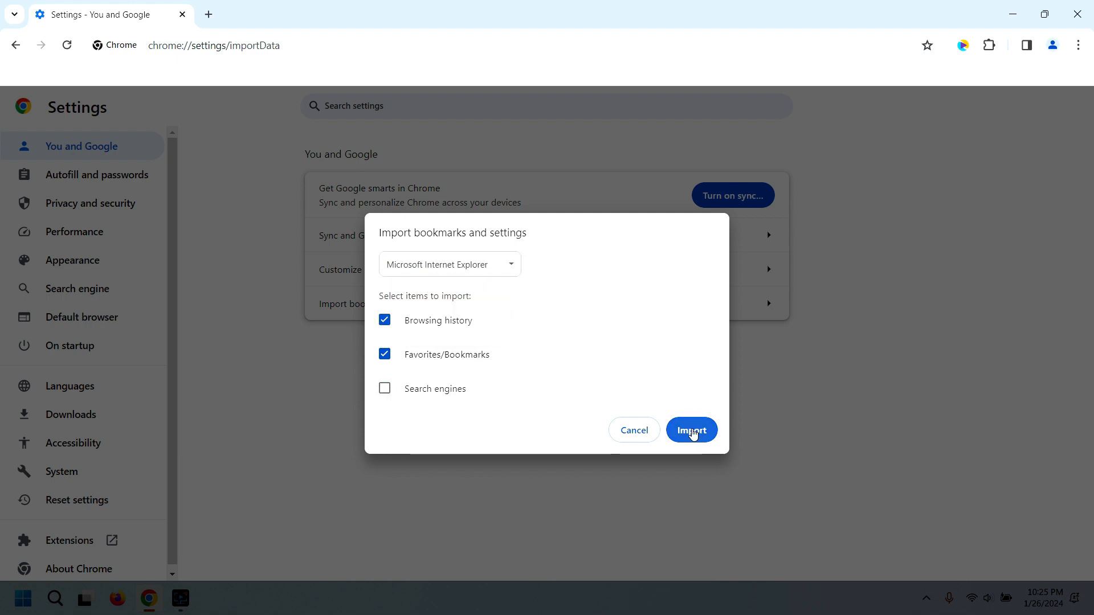
pyautogui.click(635, 436)
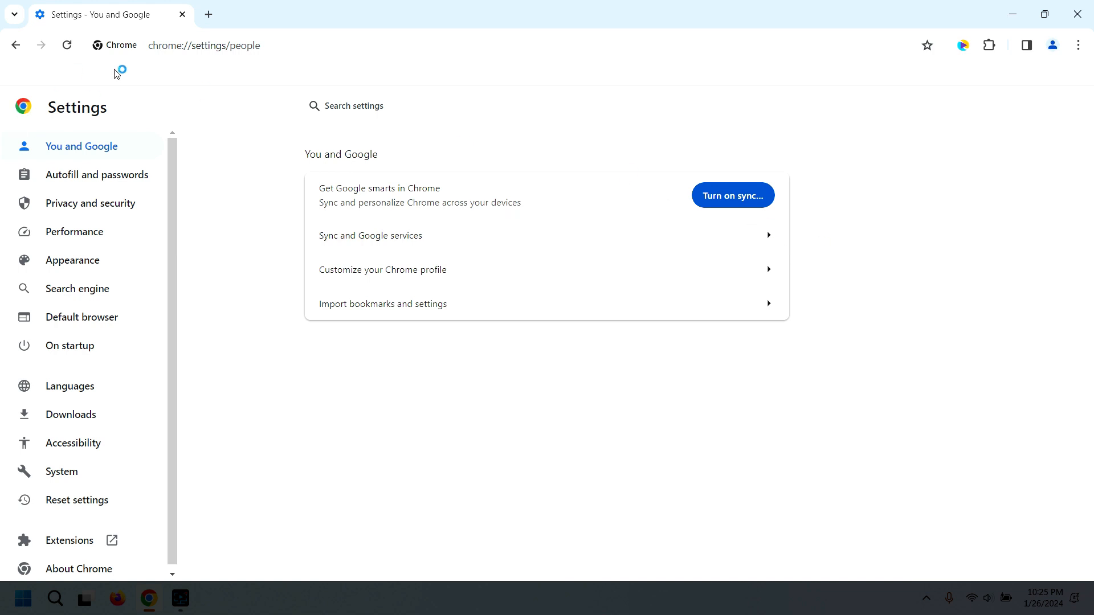
pyautogui.click(209, 15)
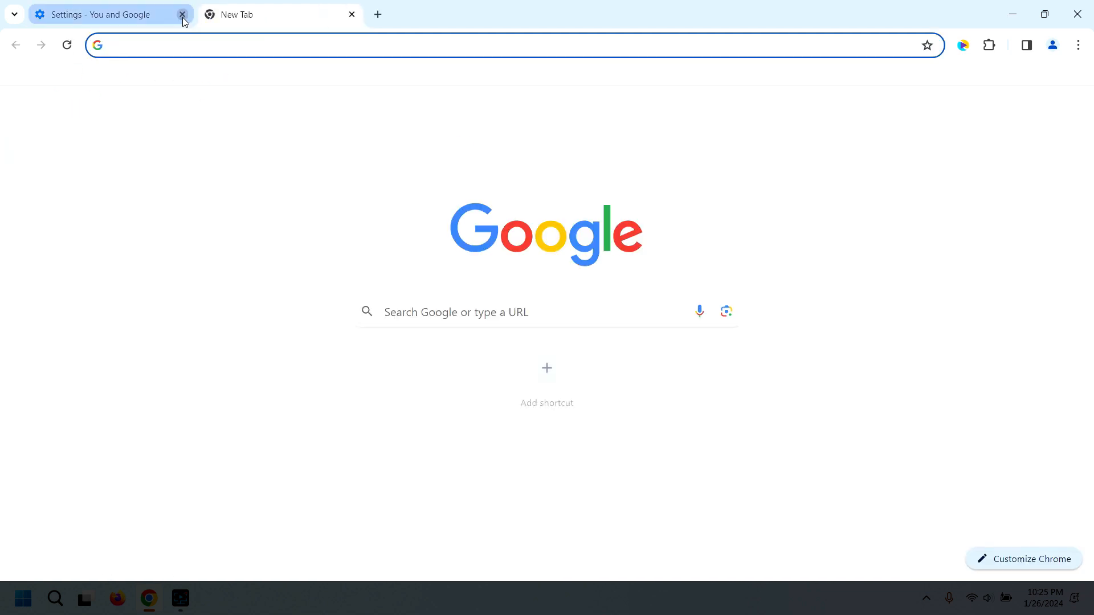
pyautogui.click(180, 15)
# Restore the bookmarks by importing CHROME_.html from the Desktop and swap the bookmark manager for a new tab.
pyautogui.click(1079, 45)
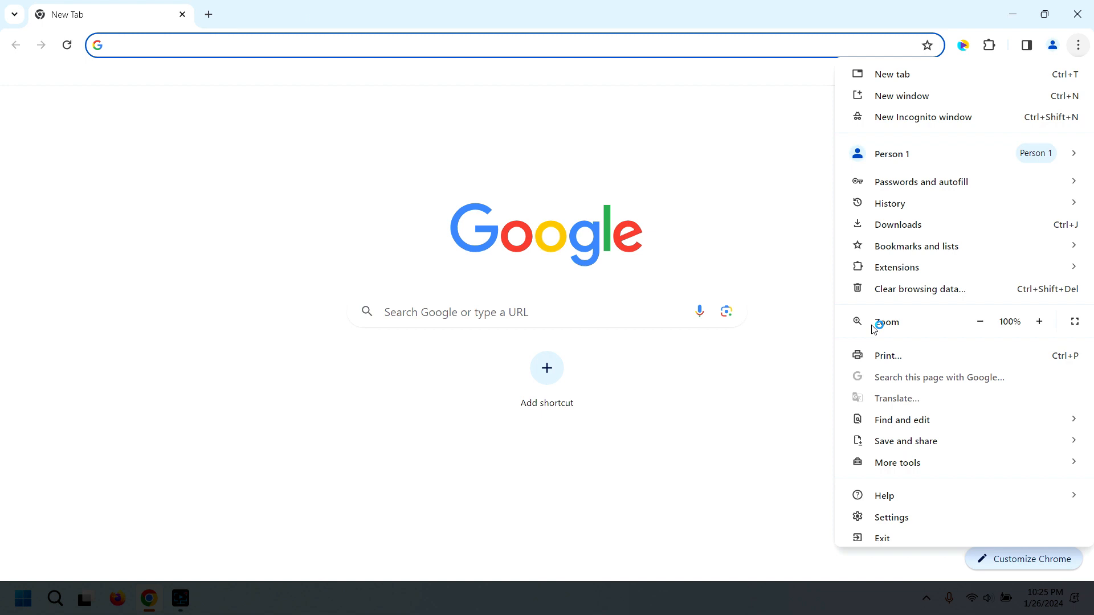
pyautogui.moveTo(896, 250)
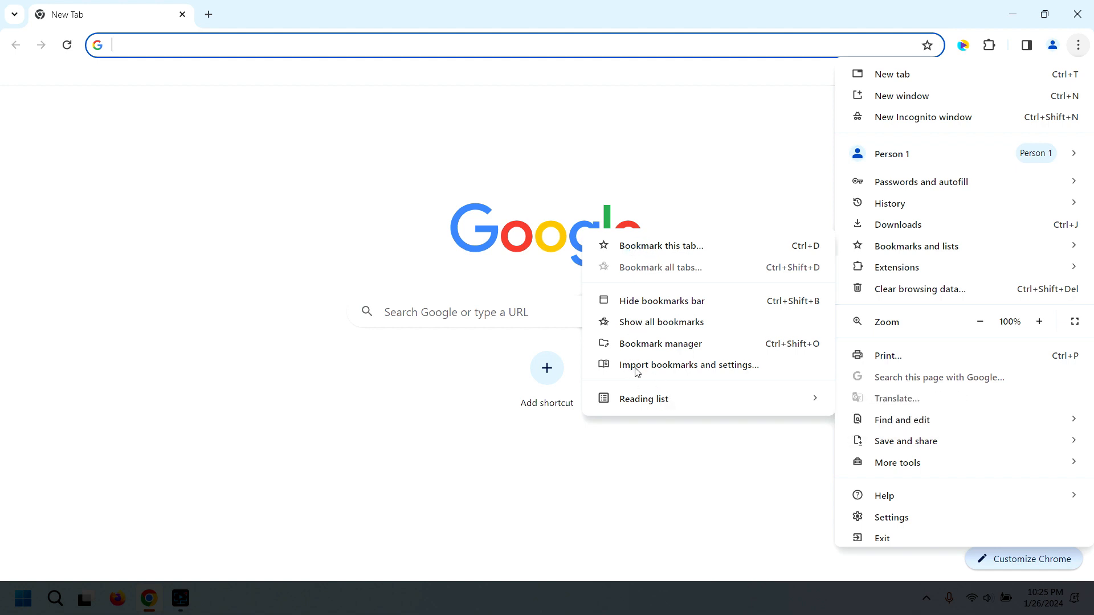
pyautogui.click(649, 350)
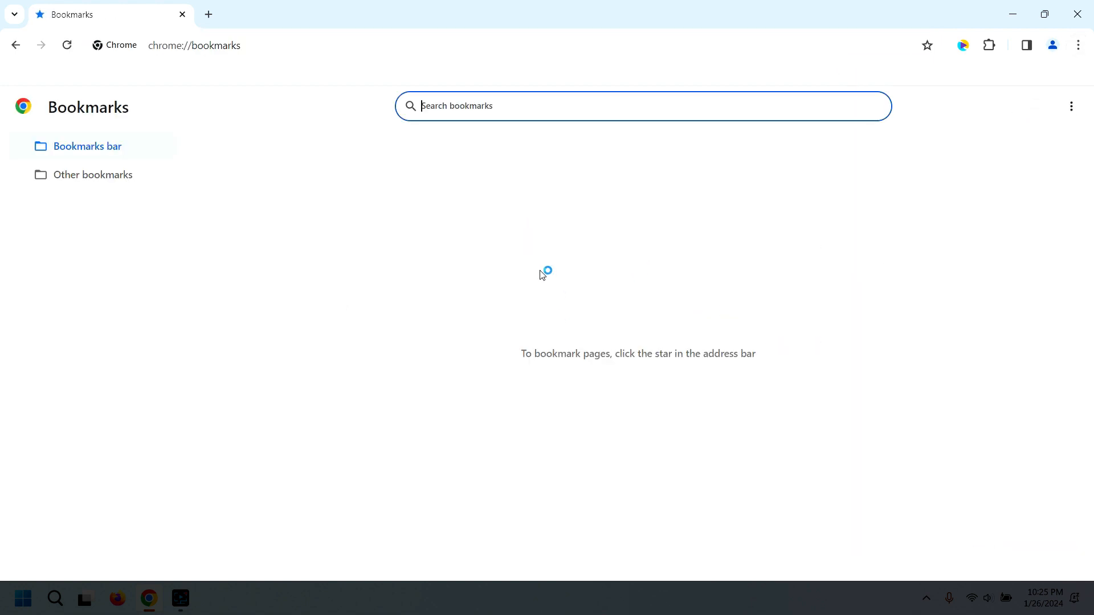
pyautogui.click(1072, 109)
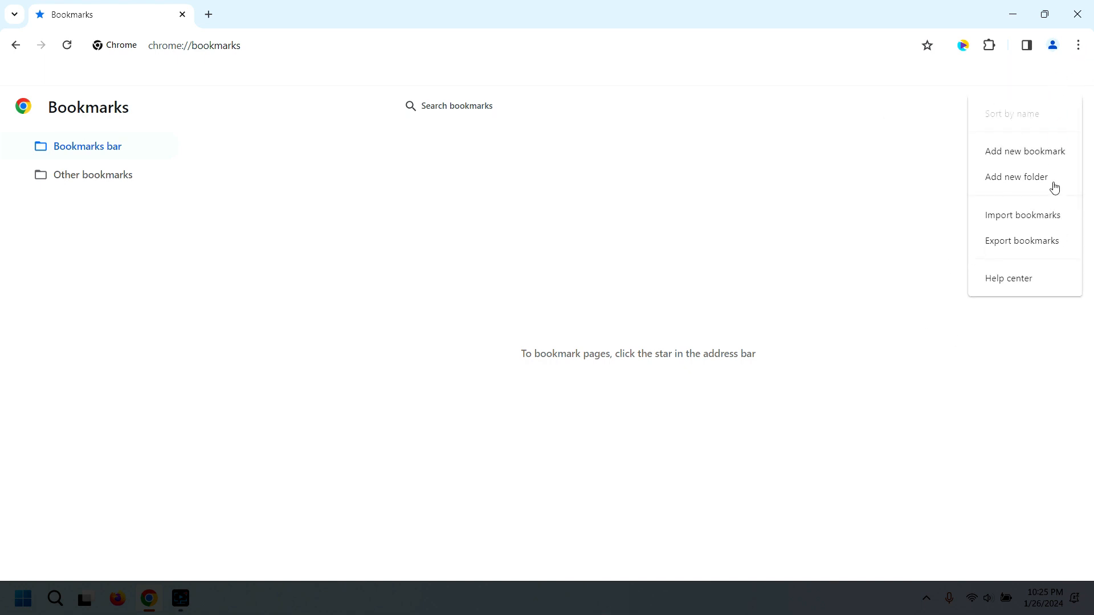
pyautogui.click(997, 217)
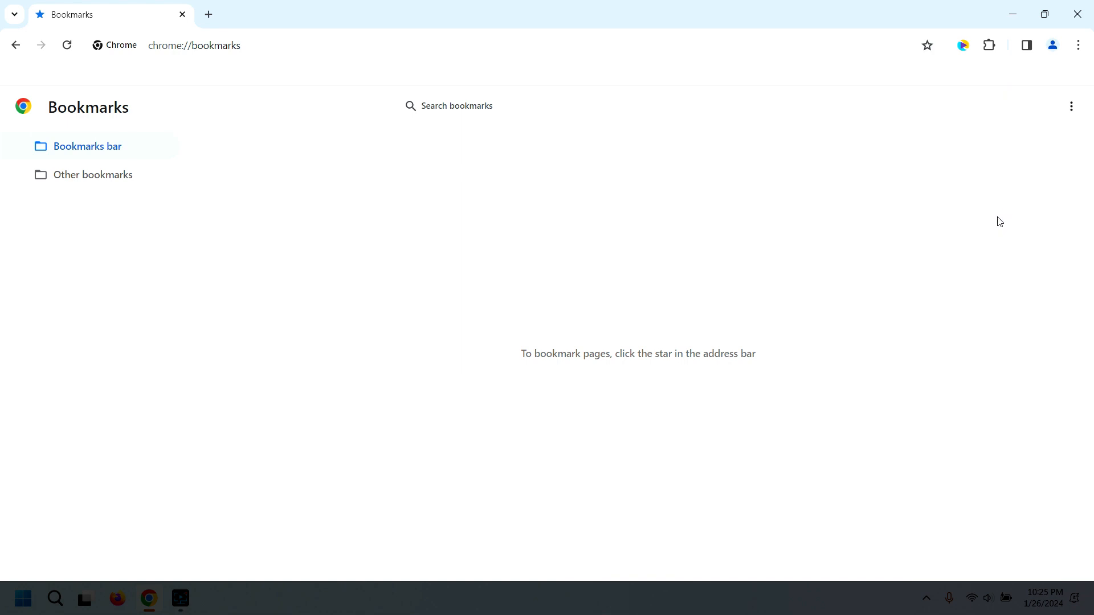
pyautogui.click(181, 164)
pyautogui.click(425, 319)
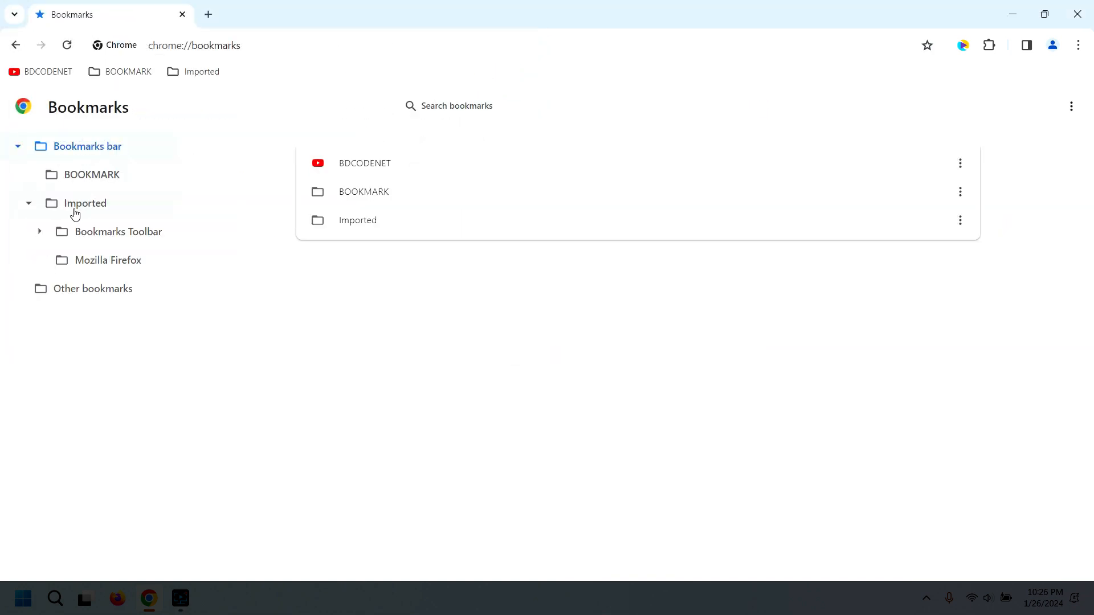
pyautogui.click(209, 14)
pyautogui.click(157, 14)
pyautogui.click(183, 14)
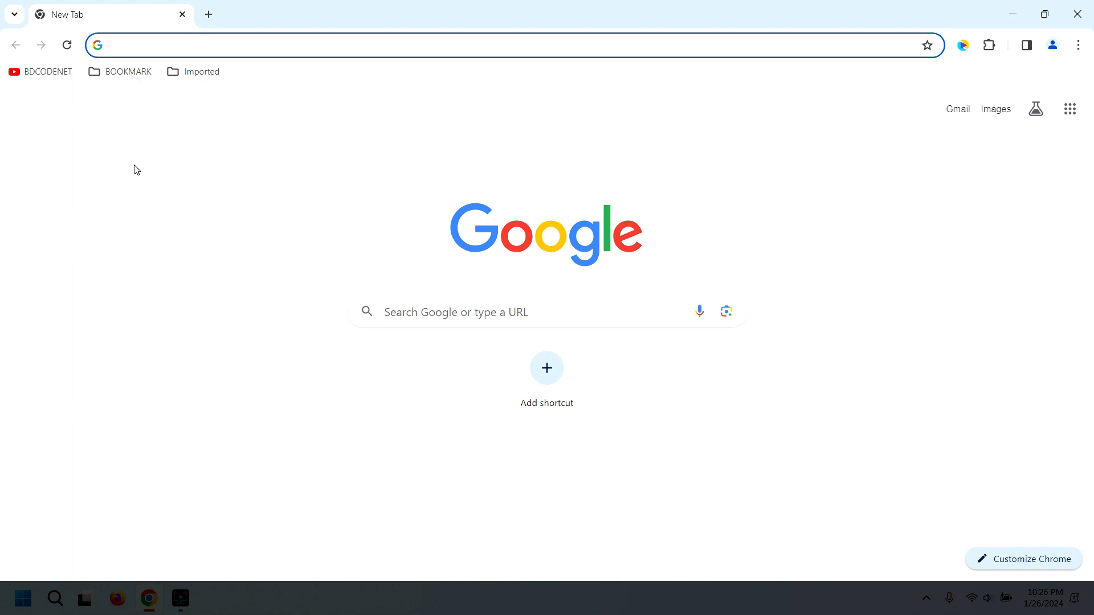